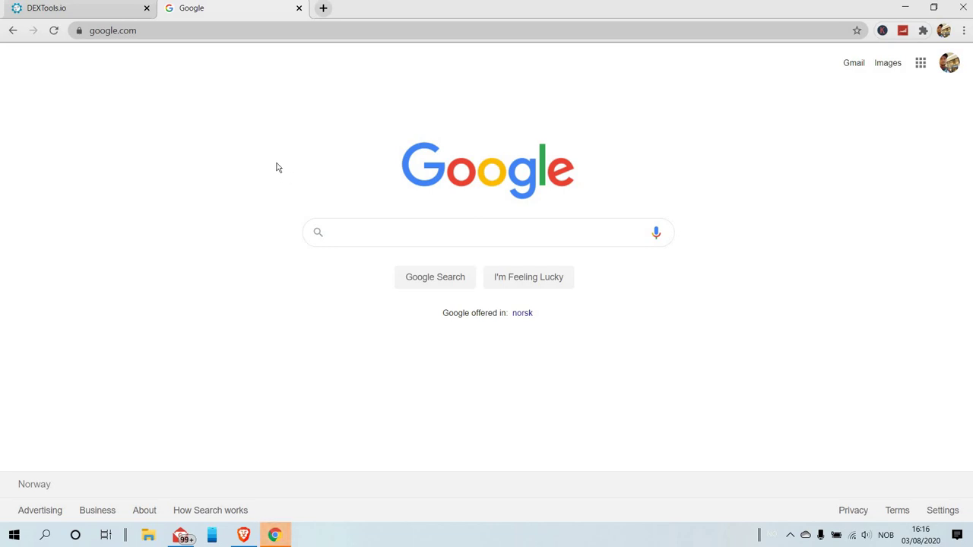
Step: Search Google for 'metamask' using the recent-search suggestion
click(403, 233)
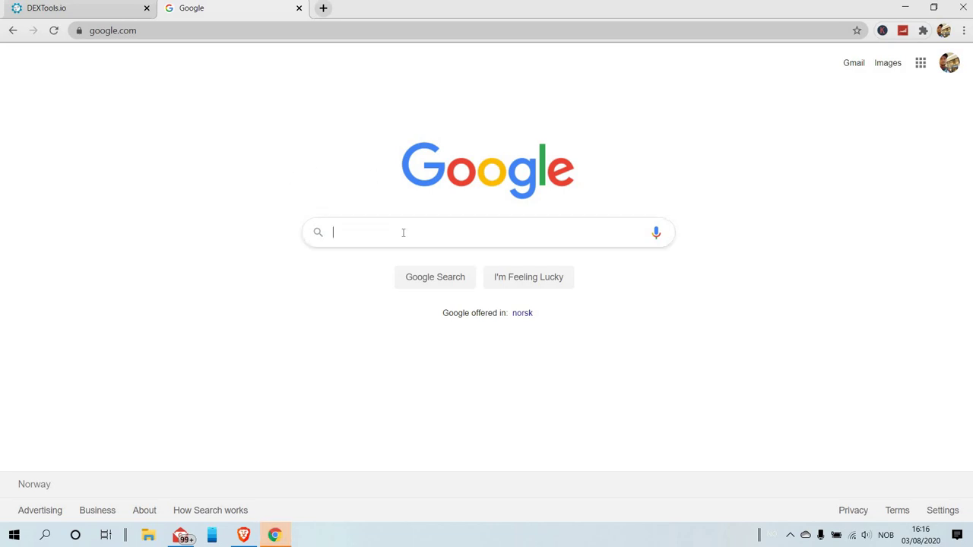
click(382, 260)
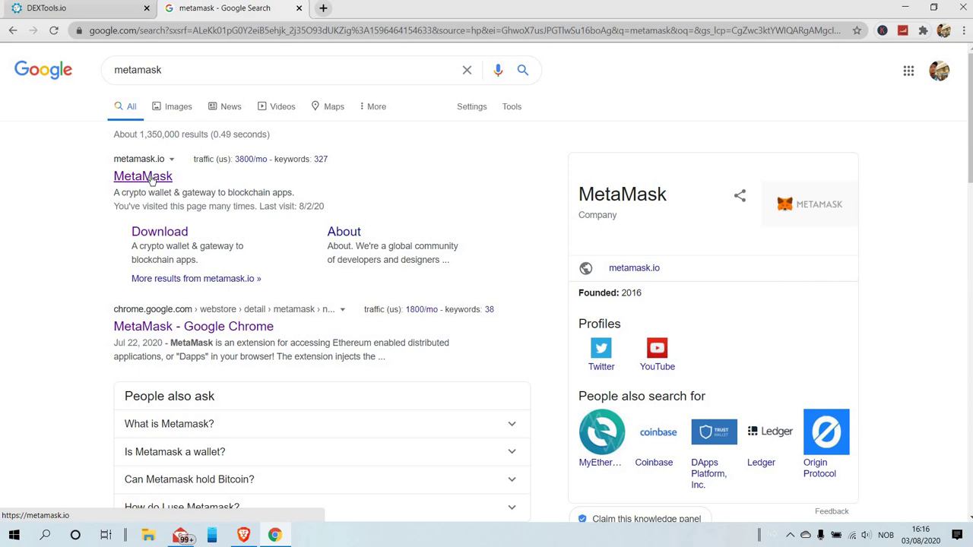
Step: Go from metamask.io's Download page to the 'Install MetaMask for Chrome' Web Store listing
click(152, 179)
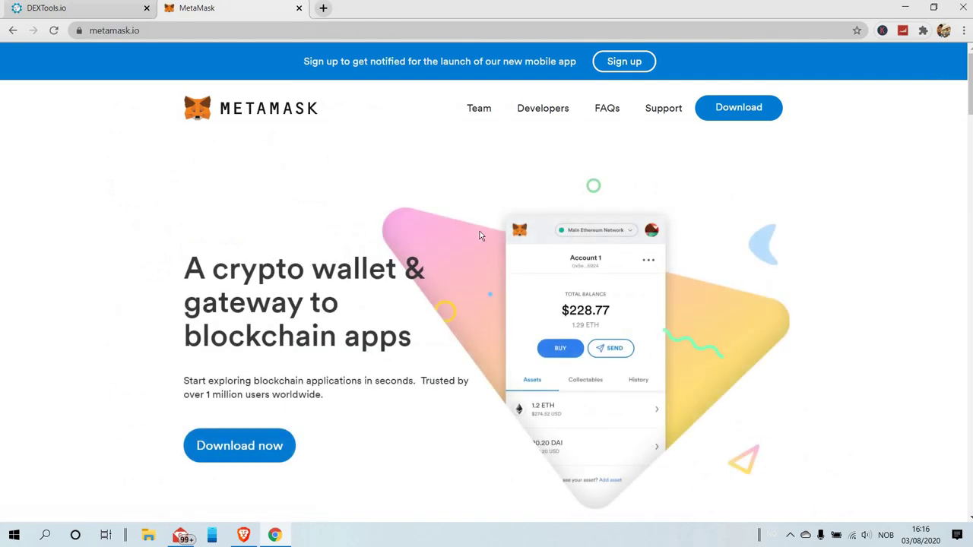
click(724, 118)
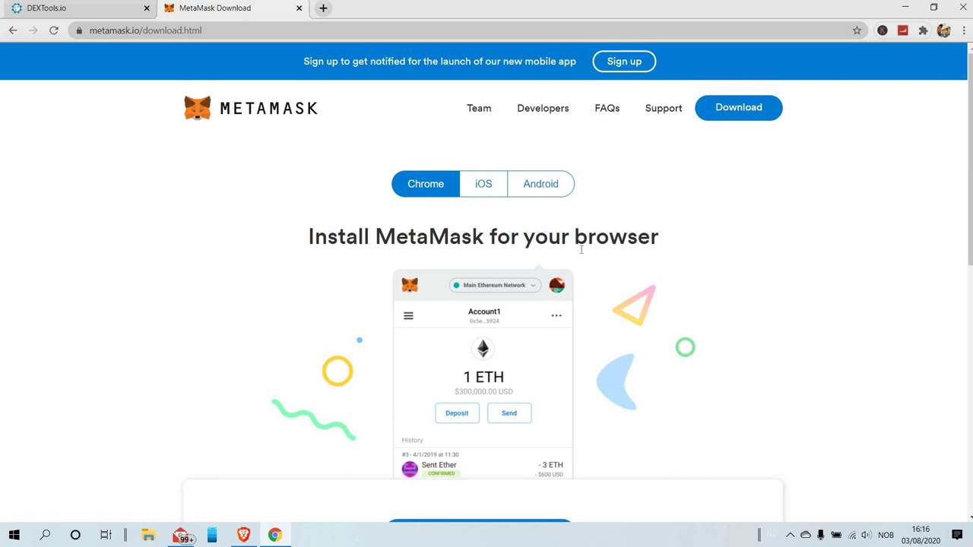
scroll(582, 243, down, 3)
scroll(579, 241, down, 1)
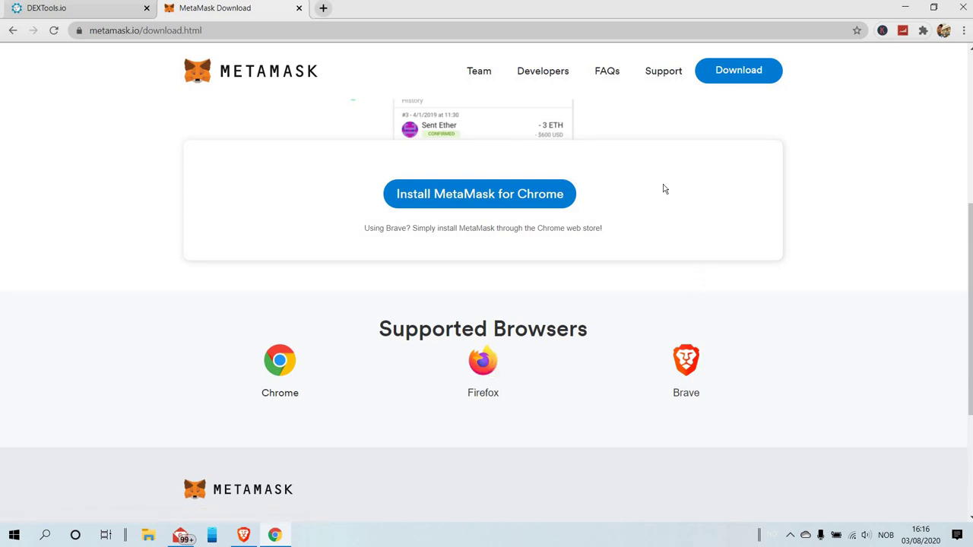
click(491, 202)
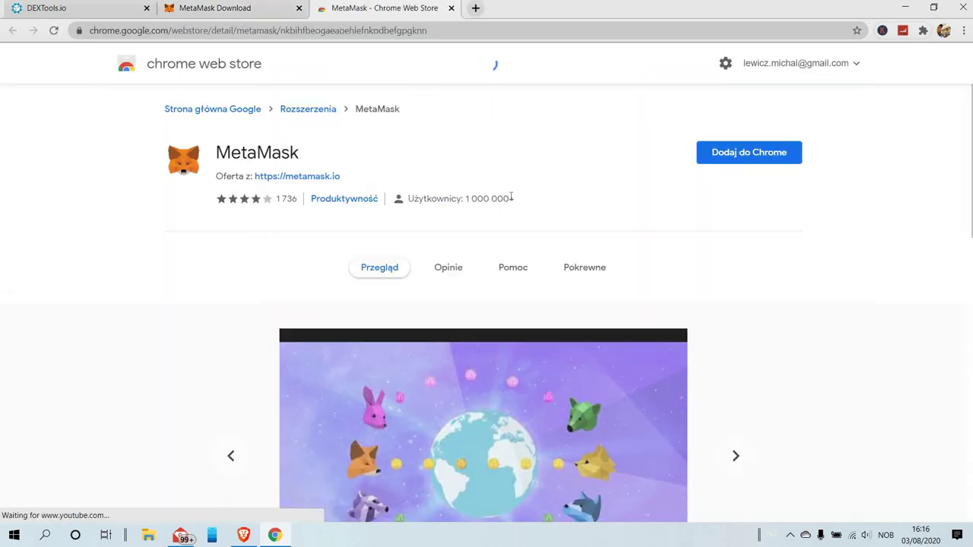
Step: Add the MetaMask extension to Chrome and confirm the installation
click(735, 159)
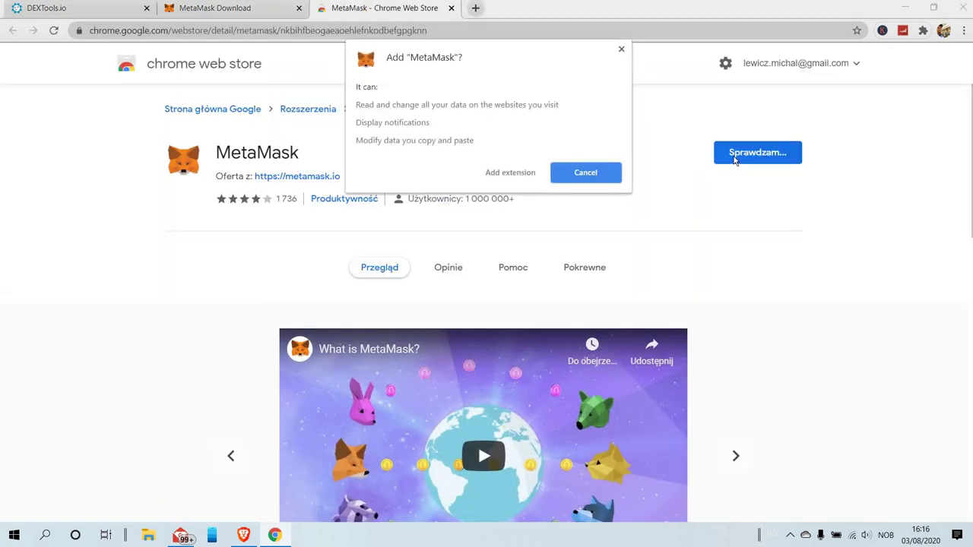
click(506, 173)
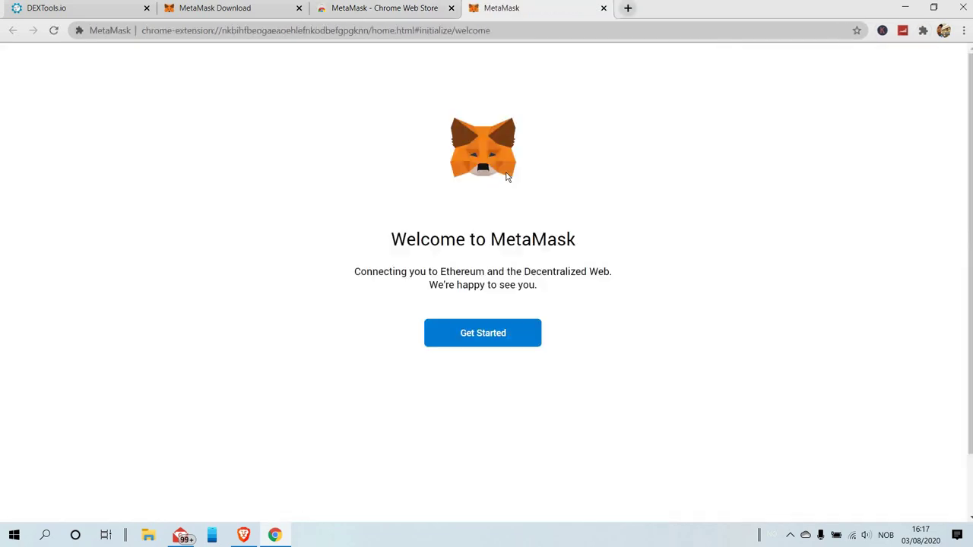
Step: Start MetaMask setup by choosing Create a Wallet and agreeing to share usage data
click(489, 342)
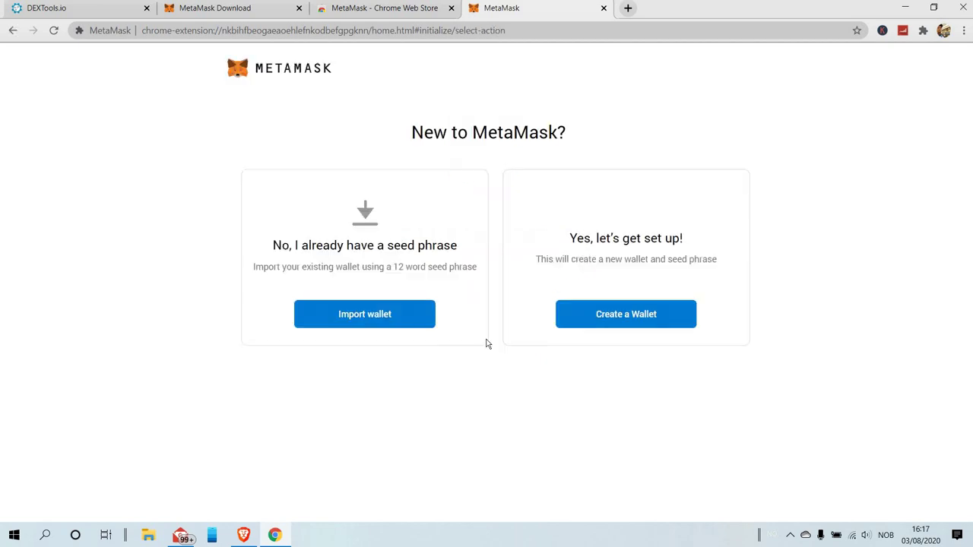
click(619, 320)
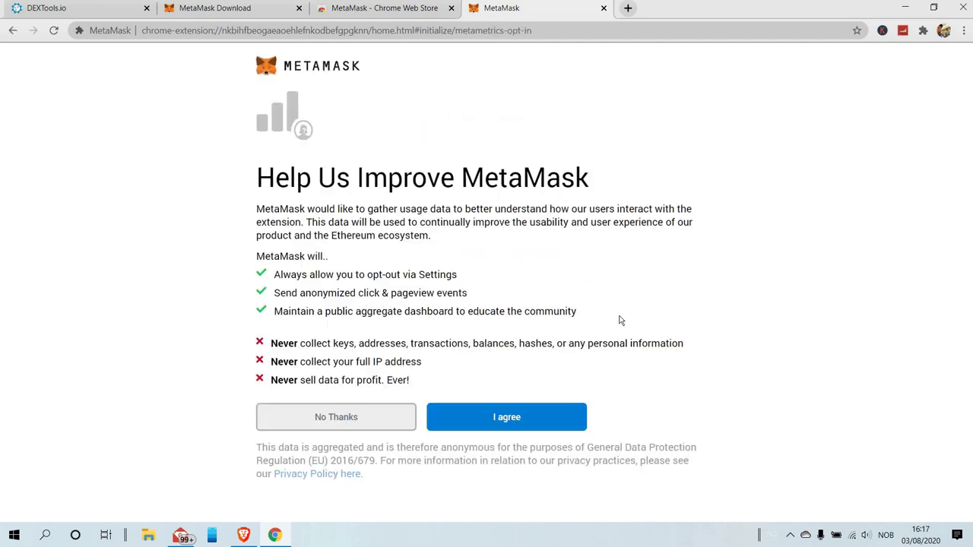
click(504, 421)
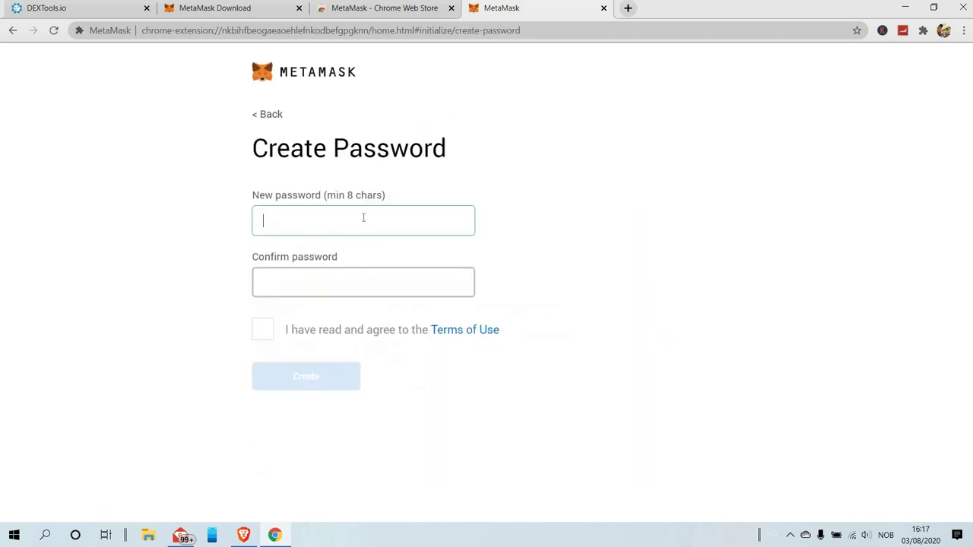
Step: Enter and confirm a wallet password, accept the Terms of Use, and create the wallet
text(a)
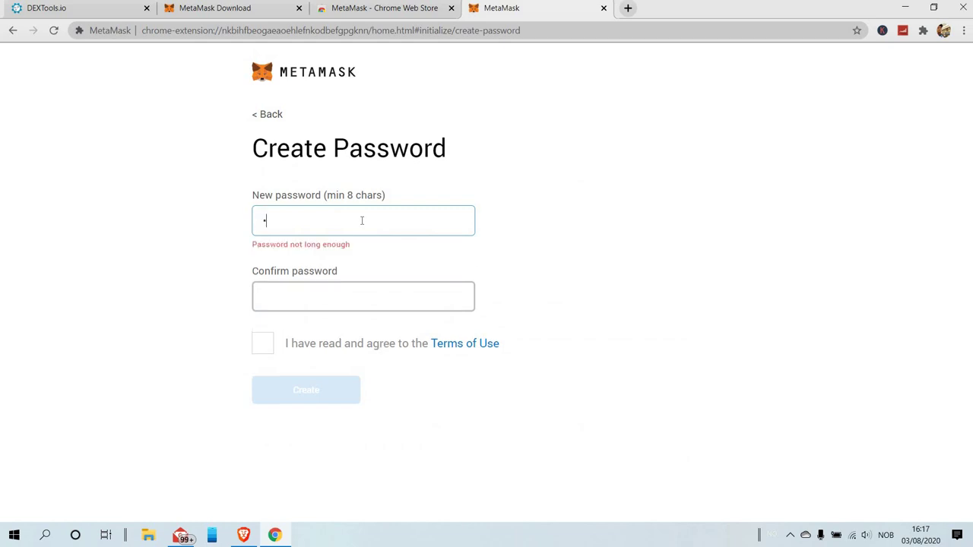
text(a)
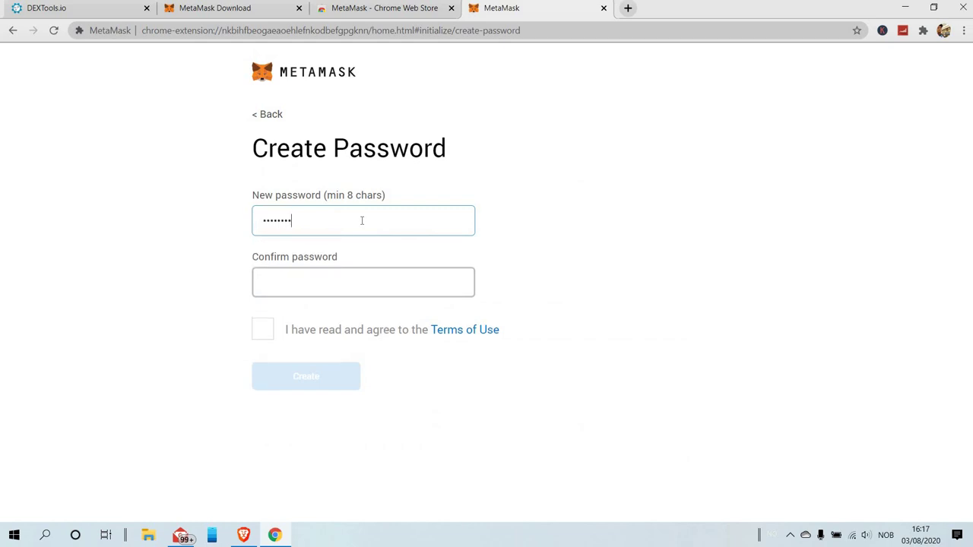
key(Tab)
text(a)
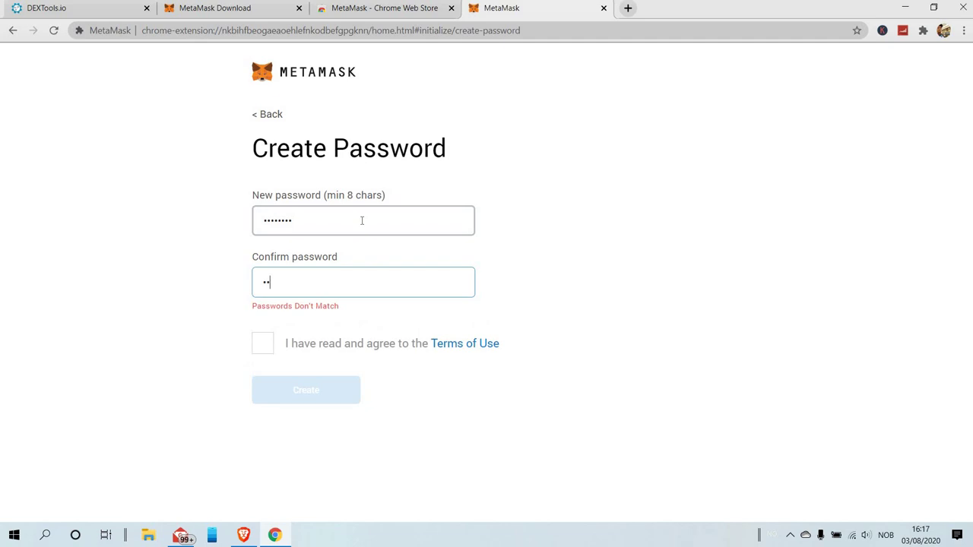
text(aaaaaaa)
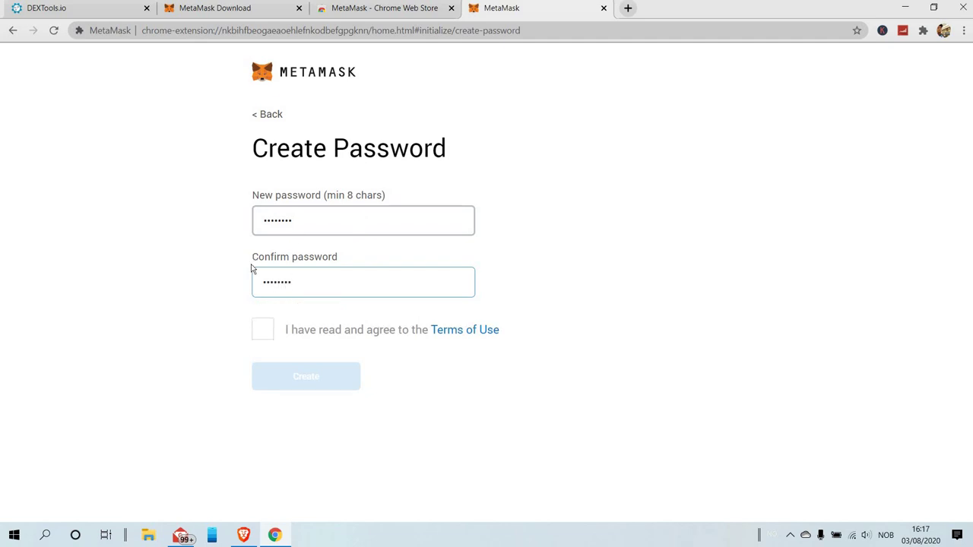
click(263, 329)
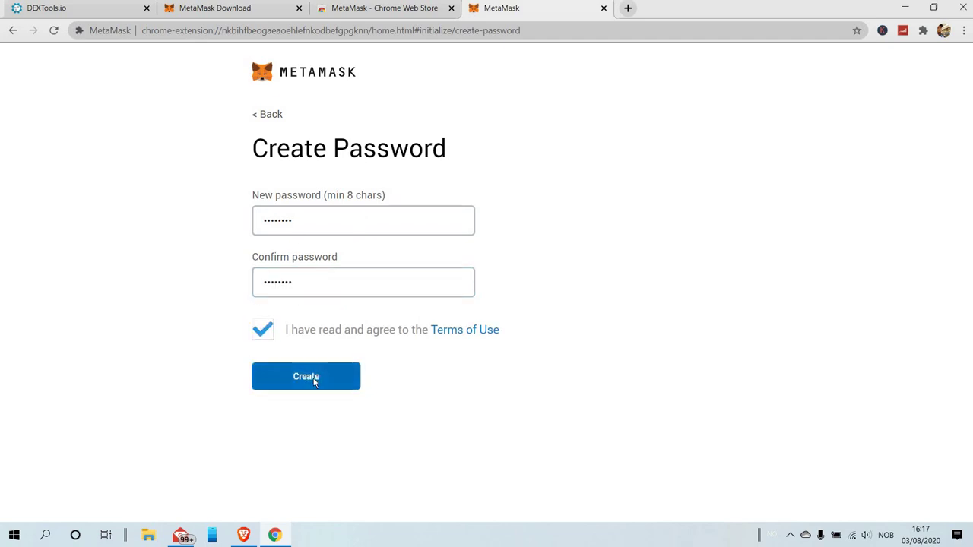
click(313, 380)
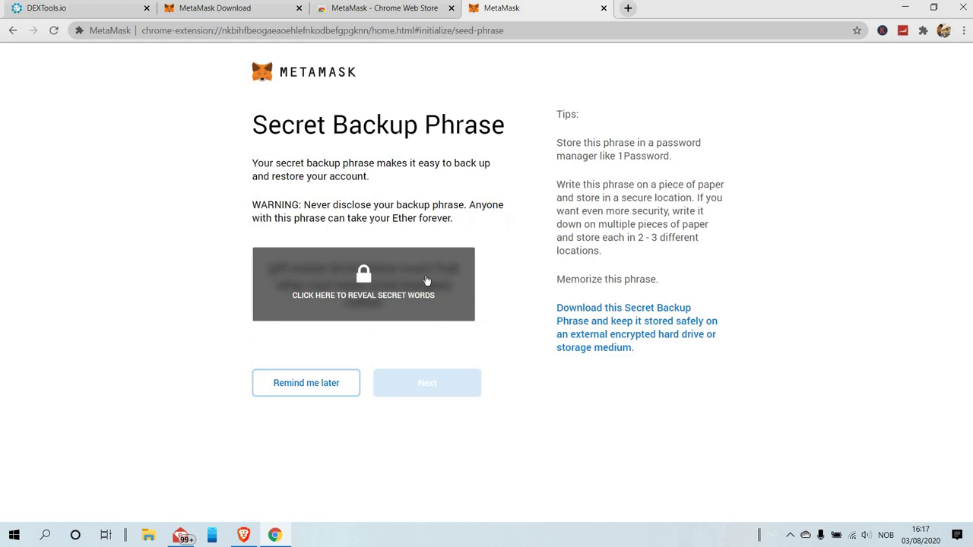
Step: Reveal the secret backup words, then choose 'Remind me later' to skip the backup
click(331, 285)
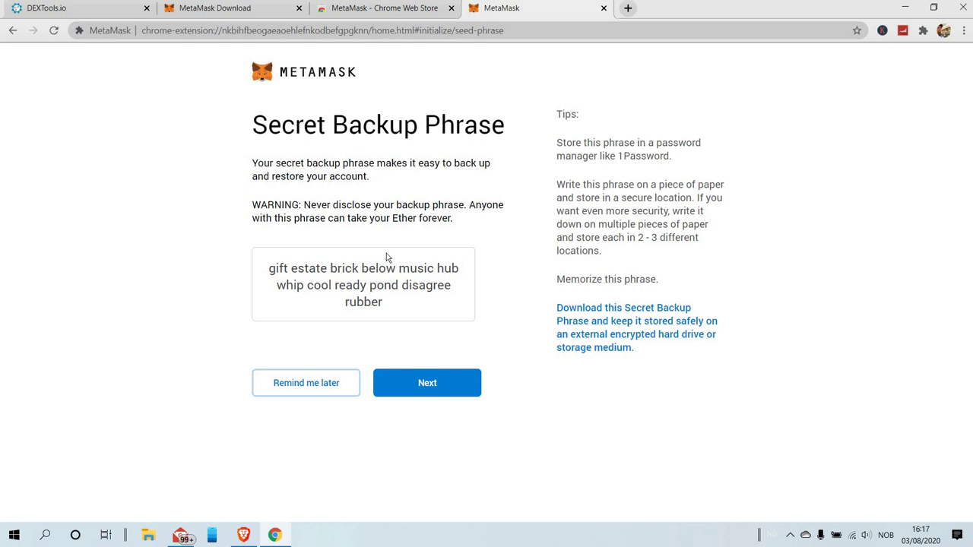
click(309, 384)
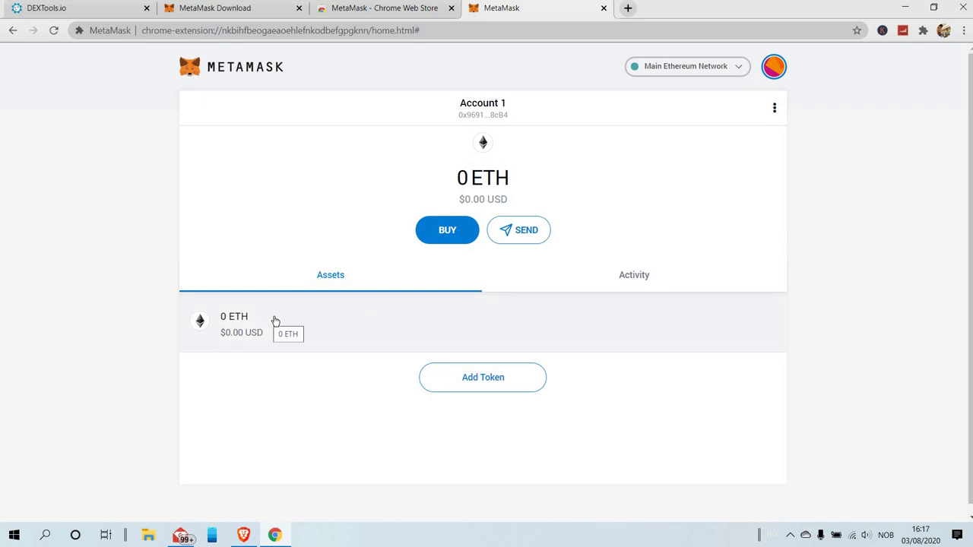
click(446, 234)
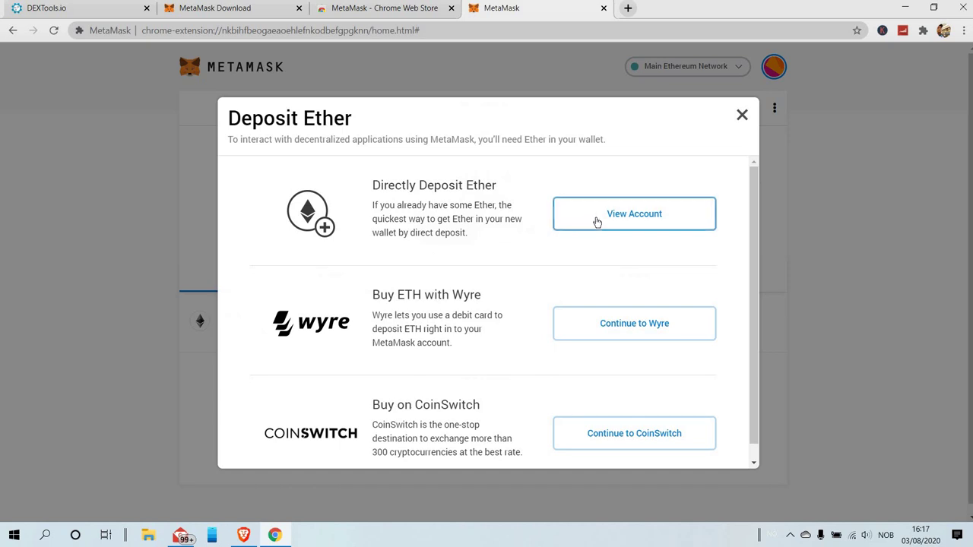
click(599, 221)
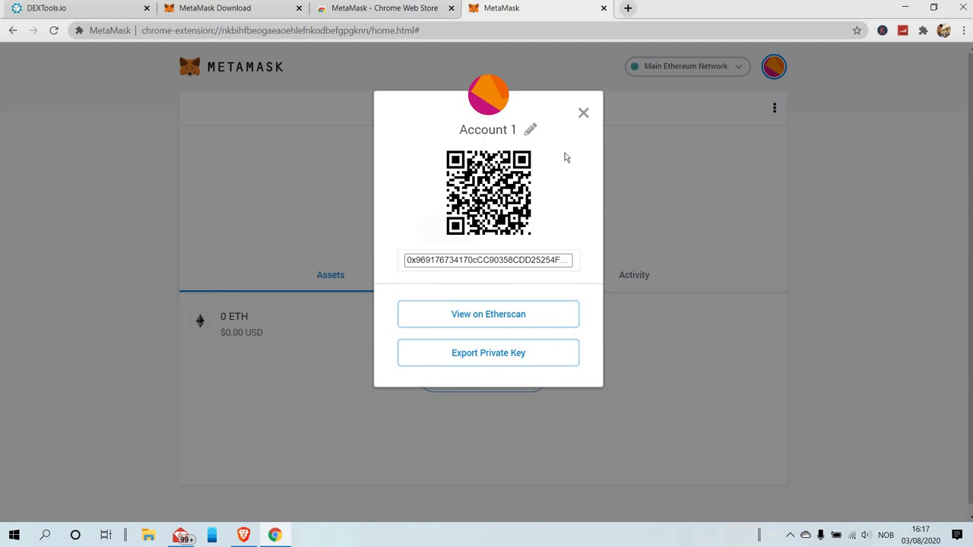
click(584, 113)
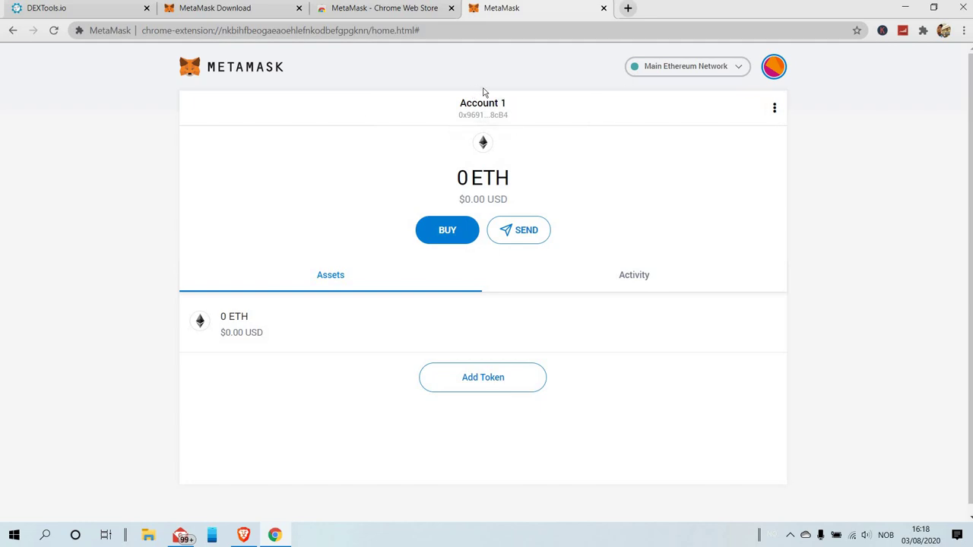
Step: Open the Uniswap trading app in a new browser tab
click(628, 8)
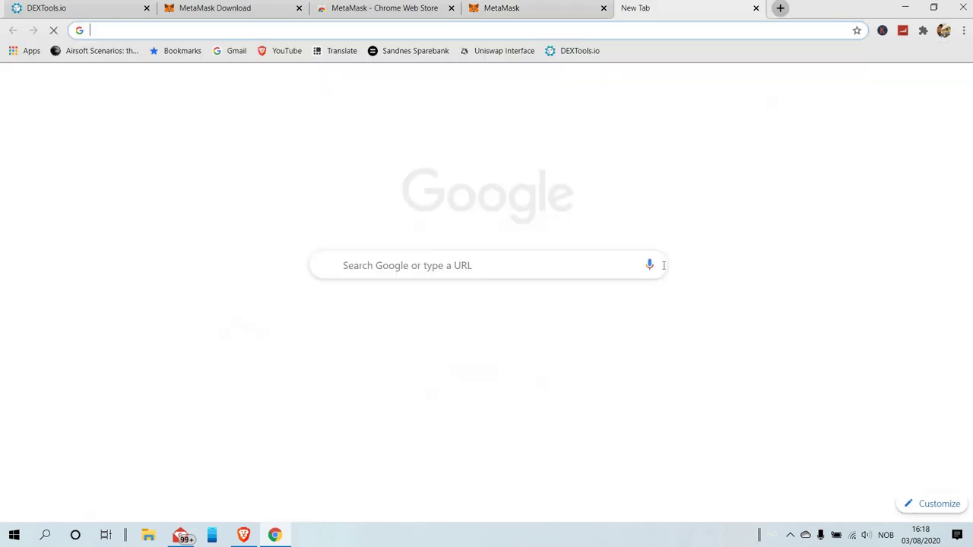
click(387, 325)
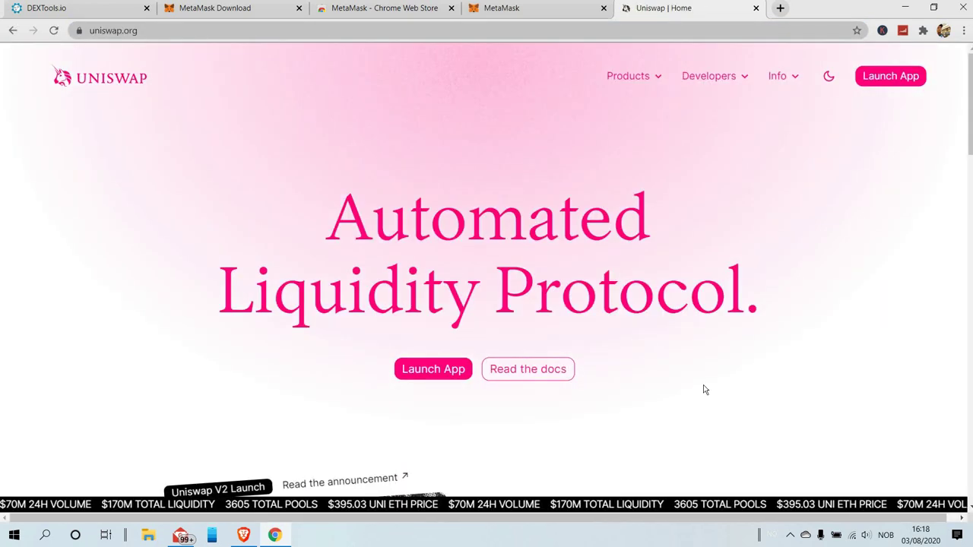
click(433, 371)
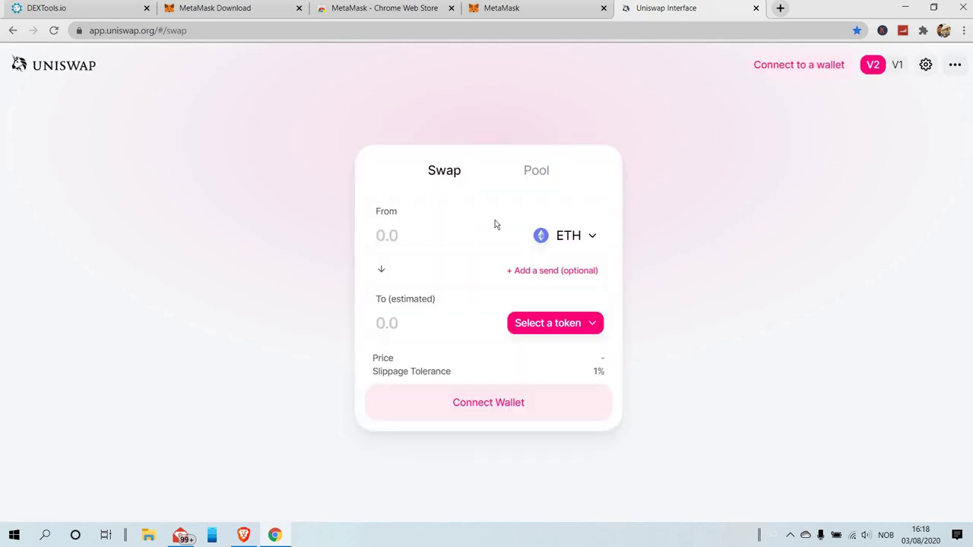
Step: Connect MetaMask's Account 1 to Uniswap via Connect Wallet, Next and Connect
click(500, 416)
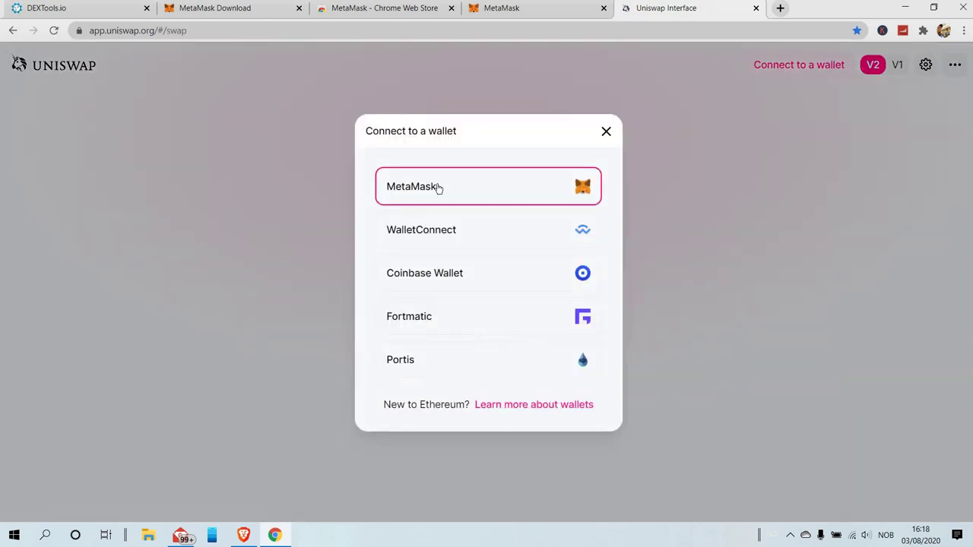
click(442, 184)
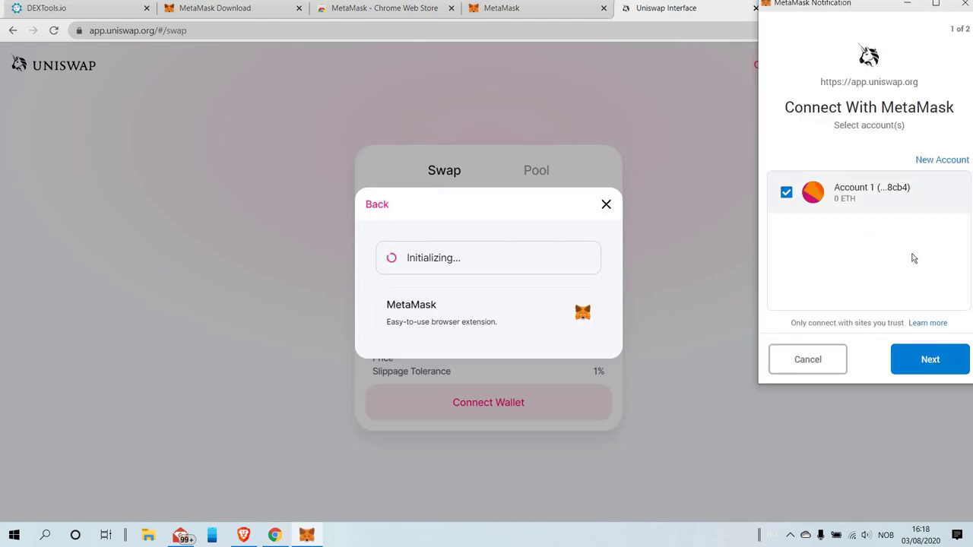
click(932, 363)
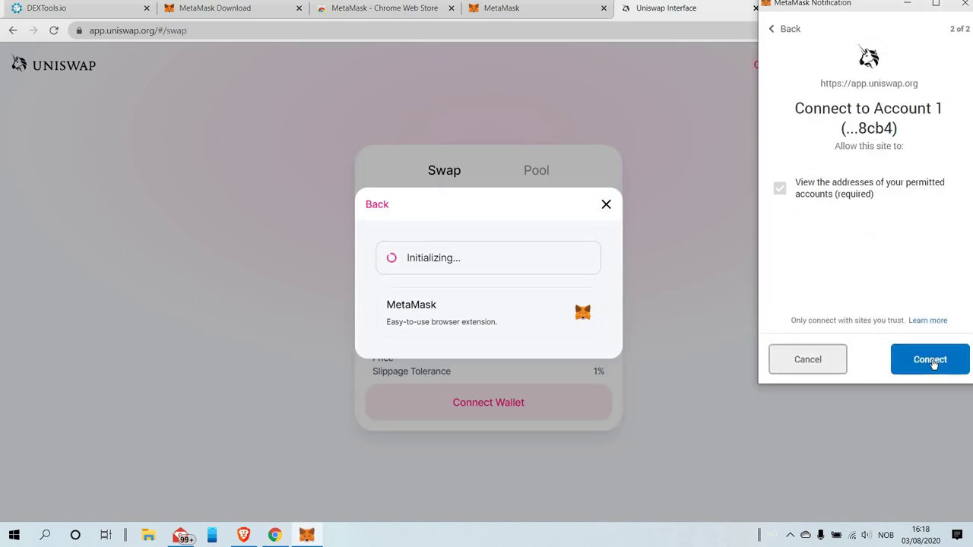
click(930, 361)
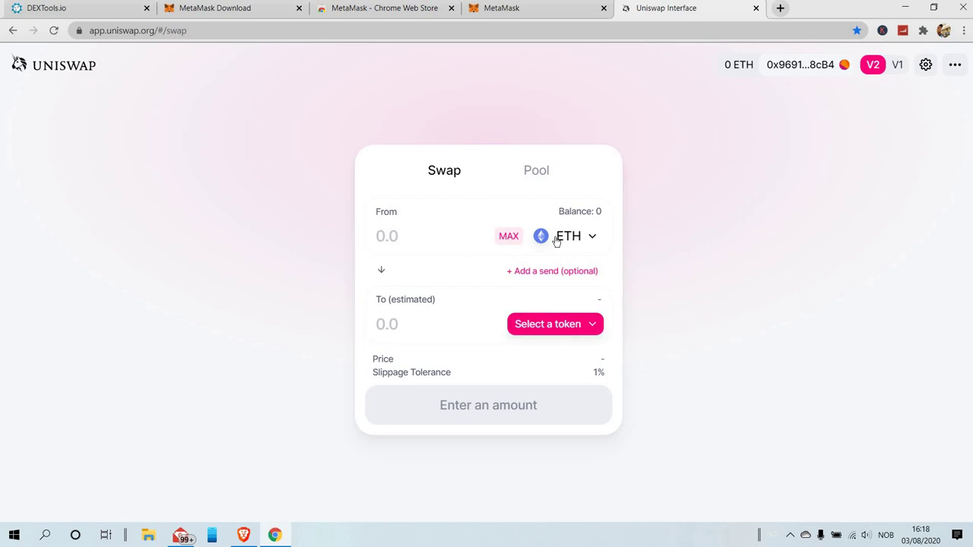
click(592, 325)
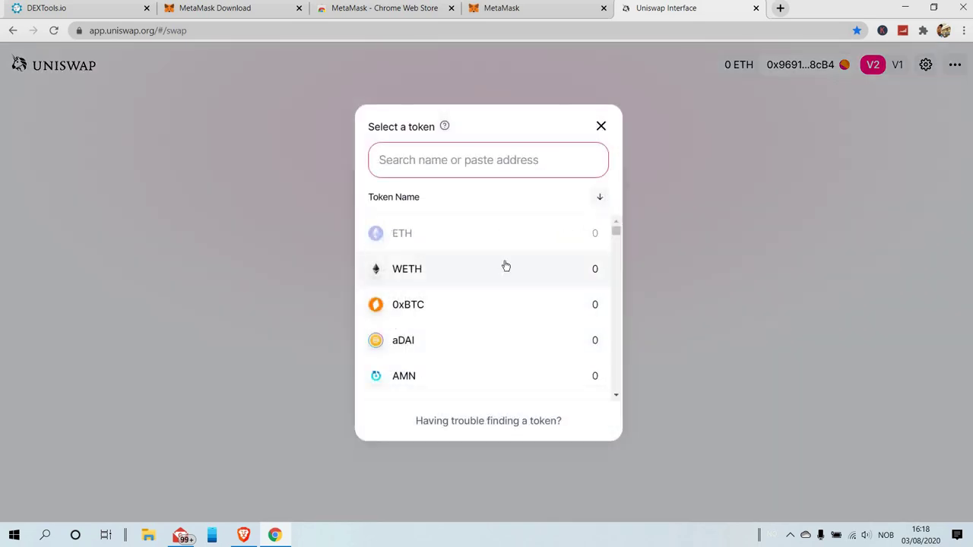
scroll(498, 267, down, 2)
scroll(497, 267, down, 6)
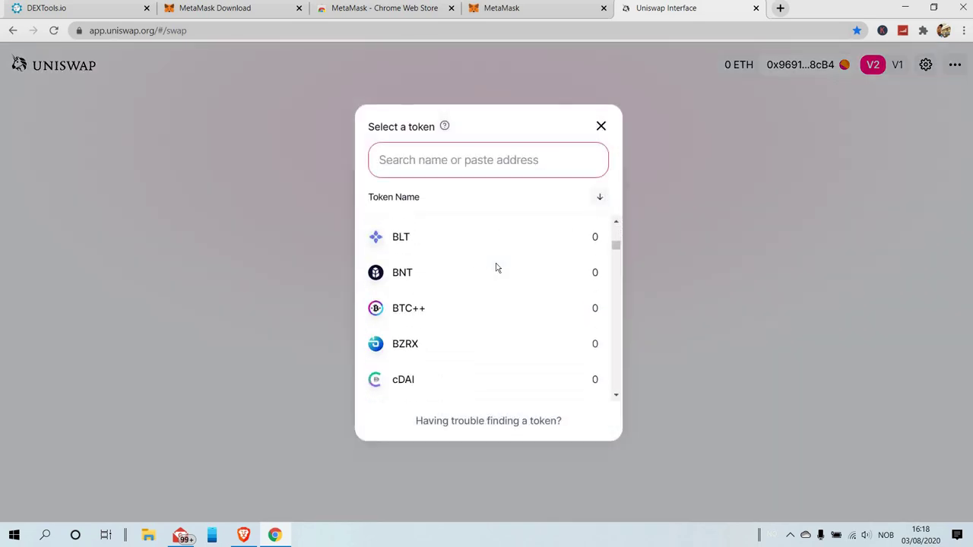
scroll(497, 267, down, 4)
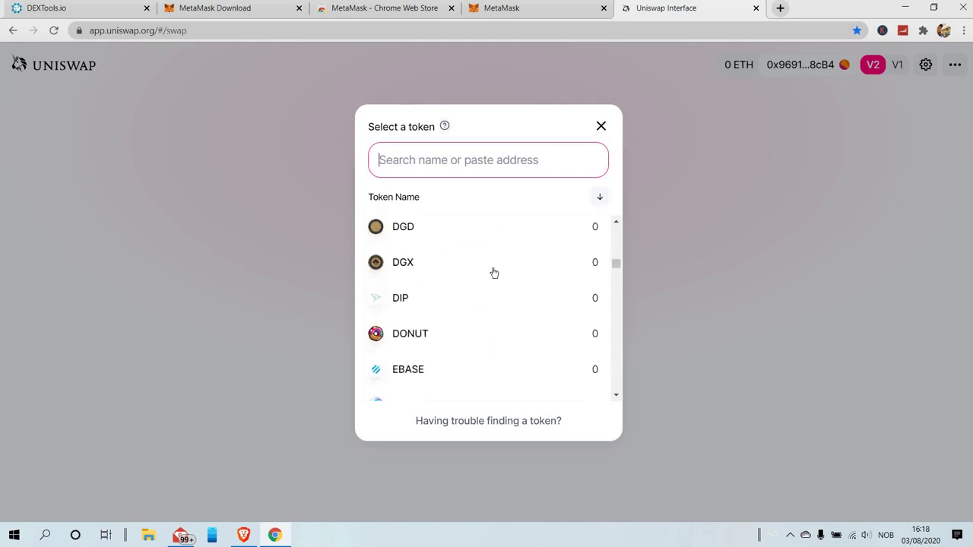
scroll(497, 266, down, 3)
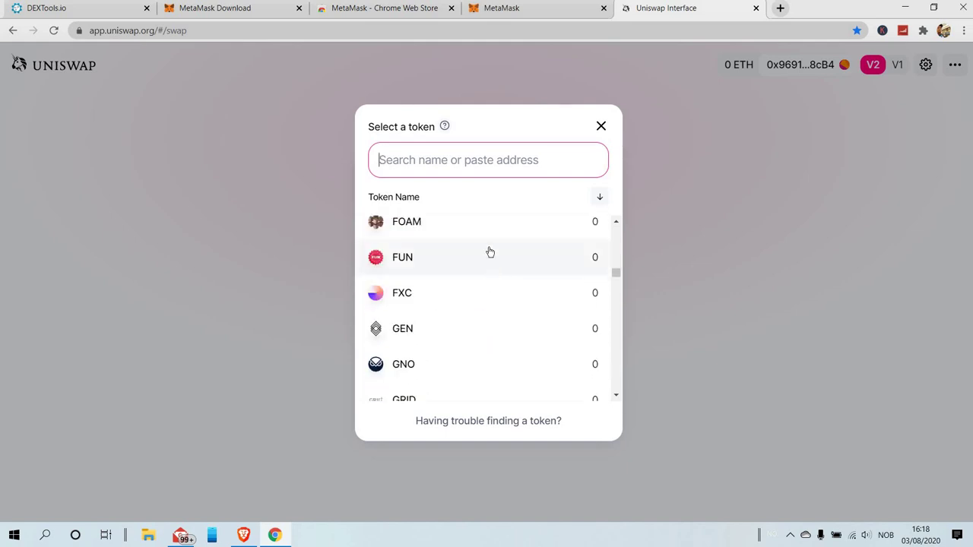
click(600, 127)
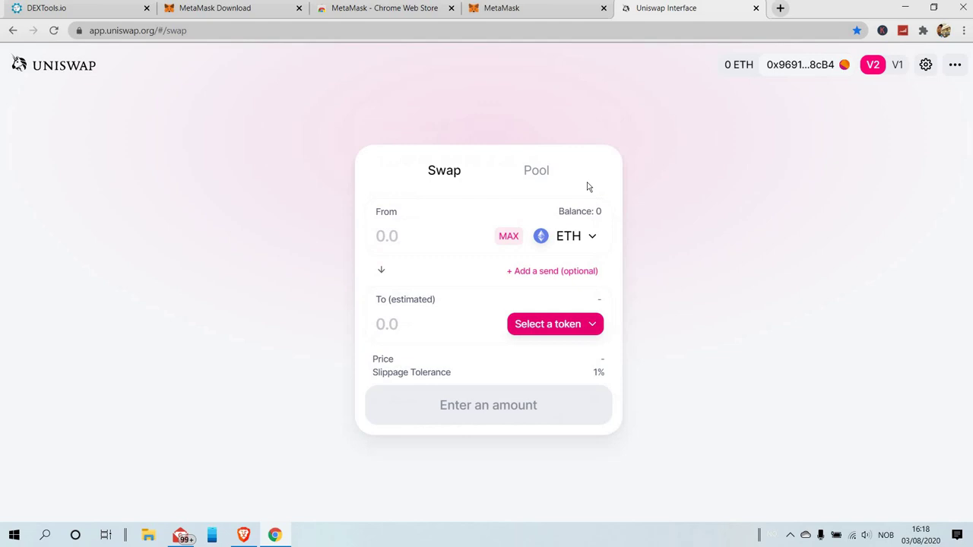
click(591, 324)
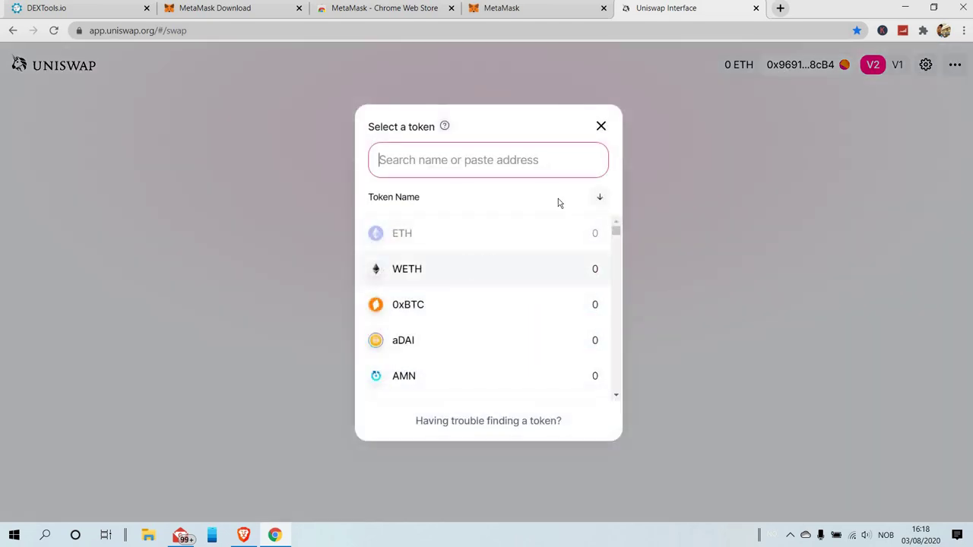
click(600, 197)
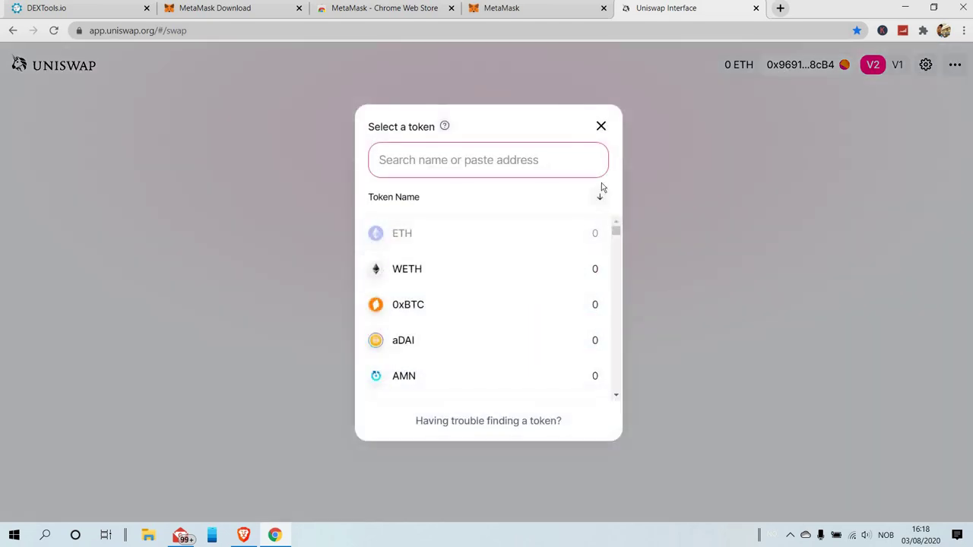
click(600, 127)
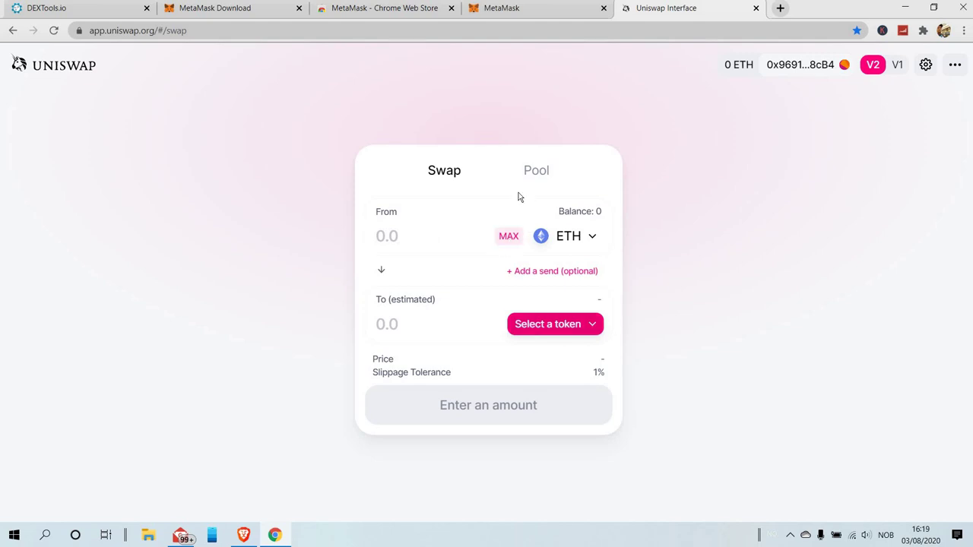
Step: In a new tab, open Uniswap Info and search for 'trnd'
click(780, 8)
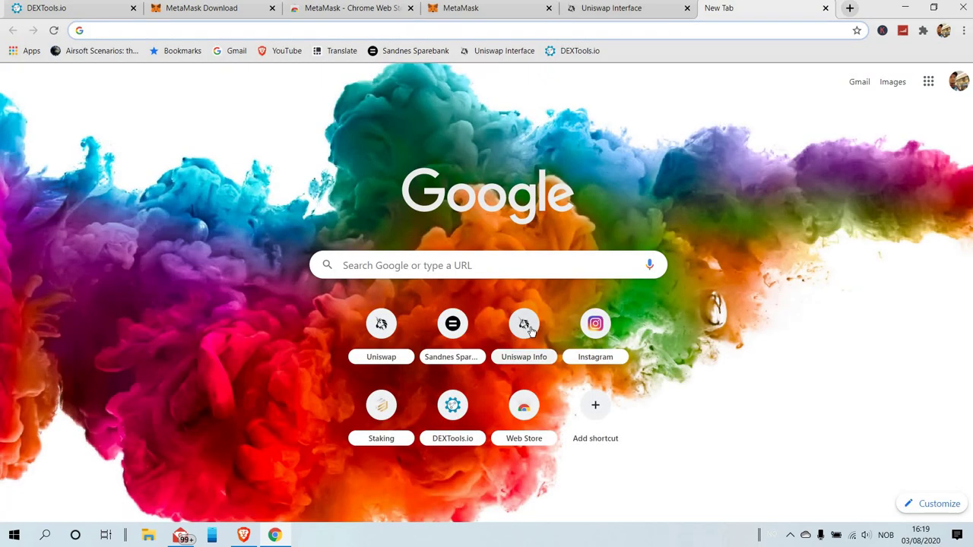
click(530, 328)
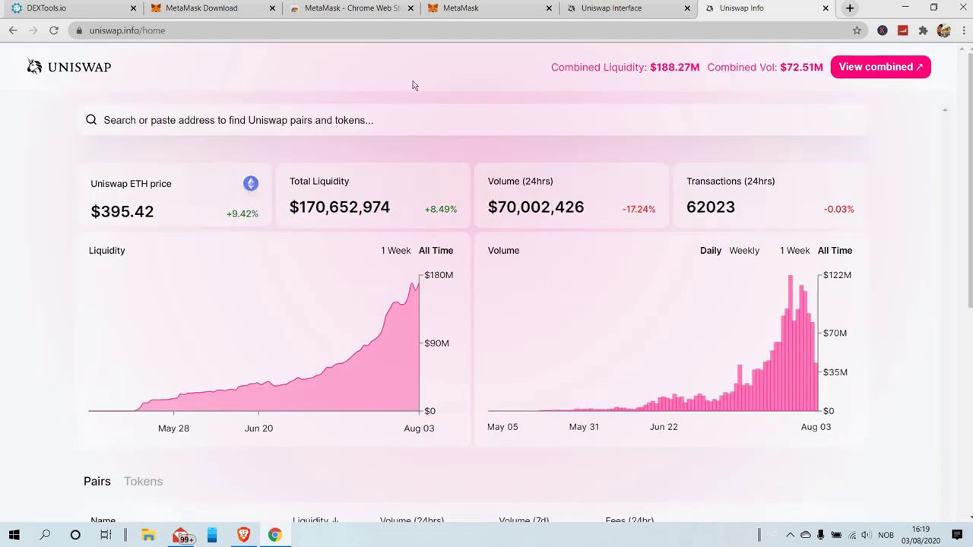
click(346, 122)
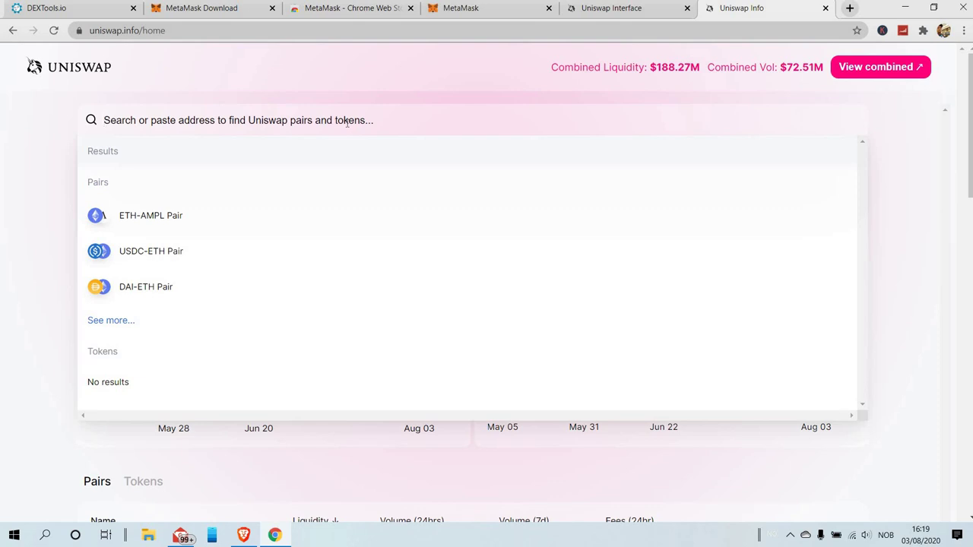
text(trn)
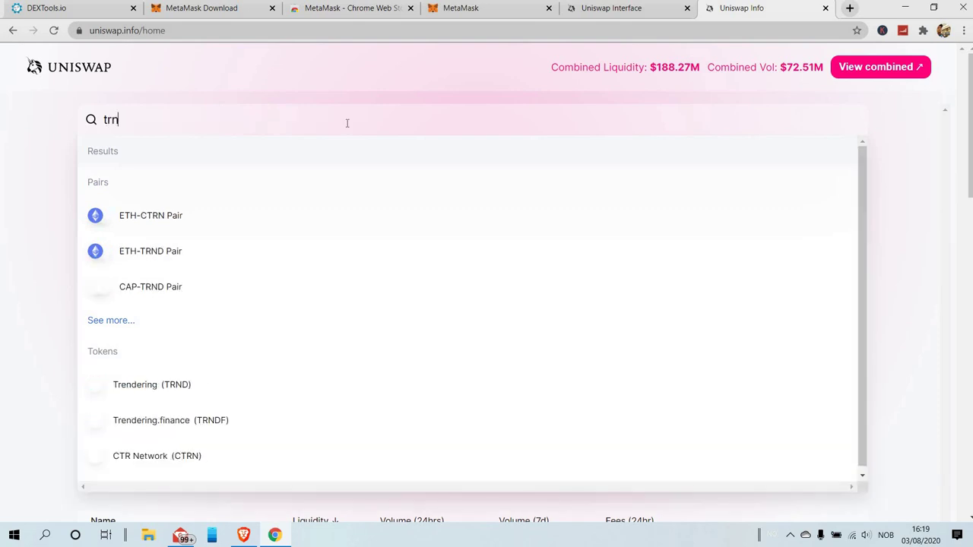
text(d)
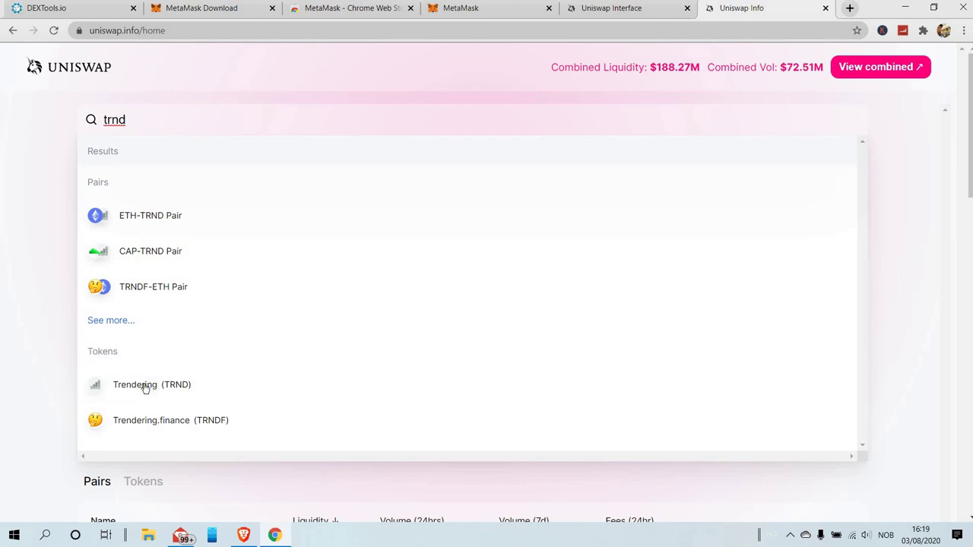
Step: Open the Trendering (TRND) token page and scroll to its Token Information address
click(146, 386)
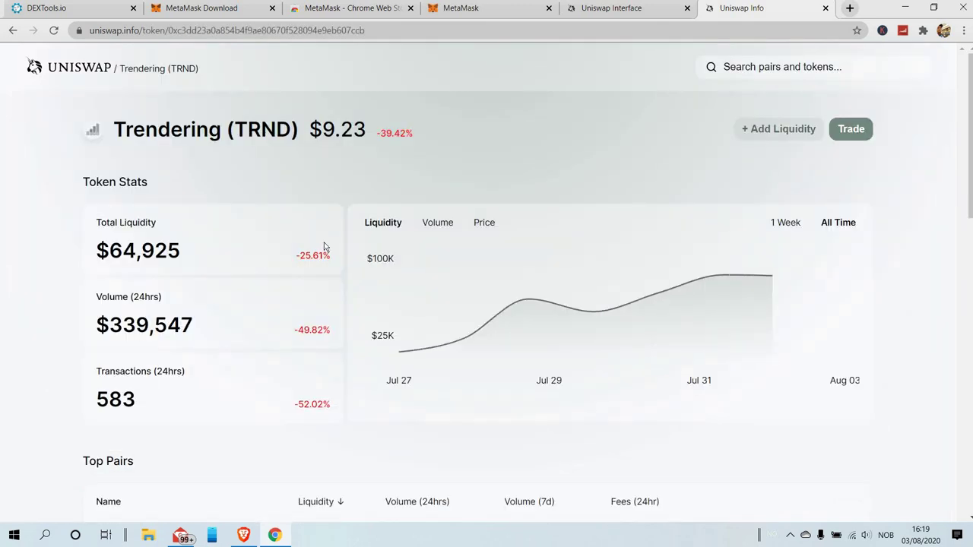
scroll(356, 224, down, 2)
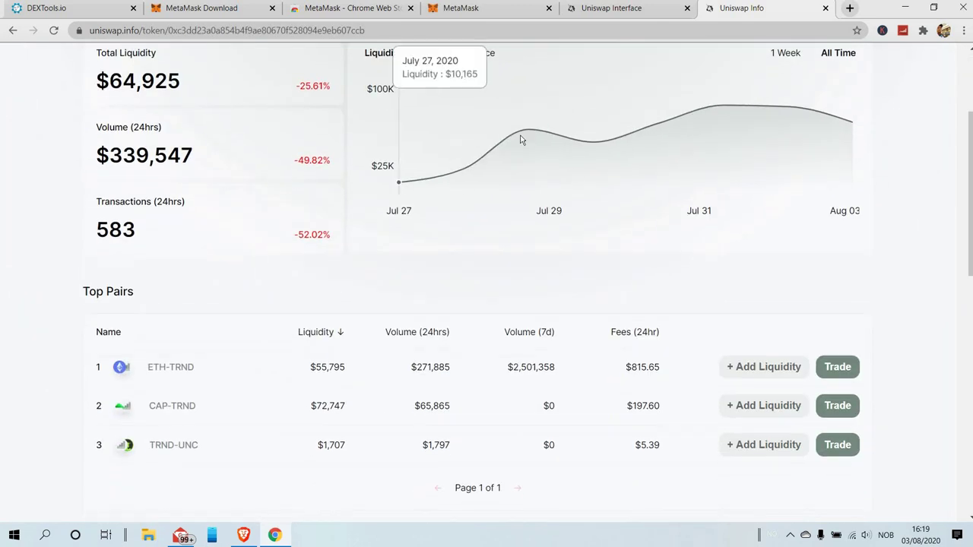
scroll(300, 196, down, 3)
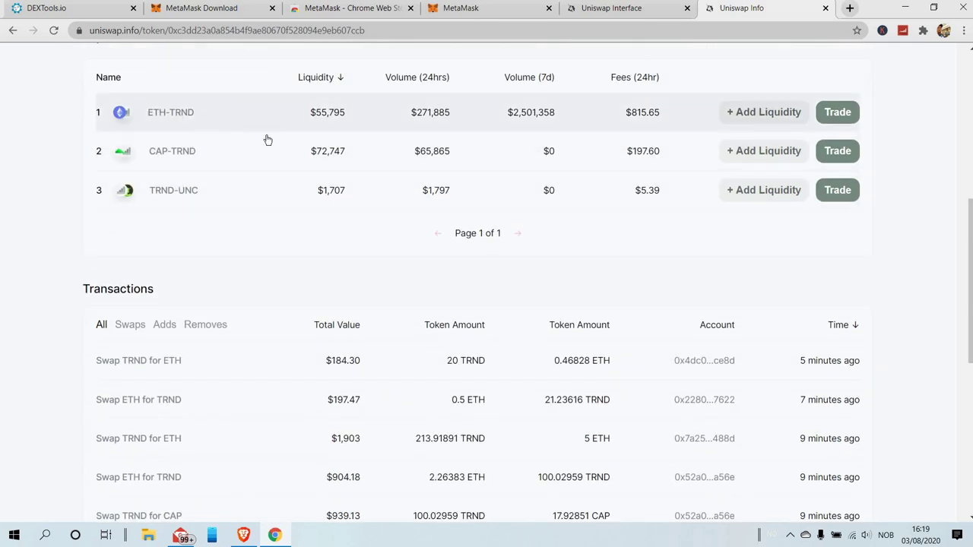
scroll(267, 141, down, 5)
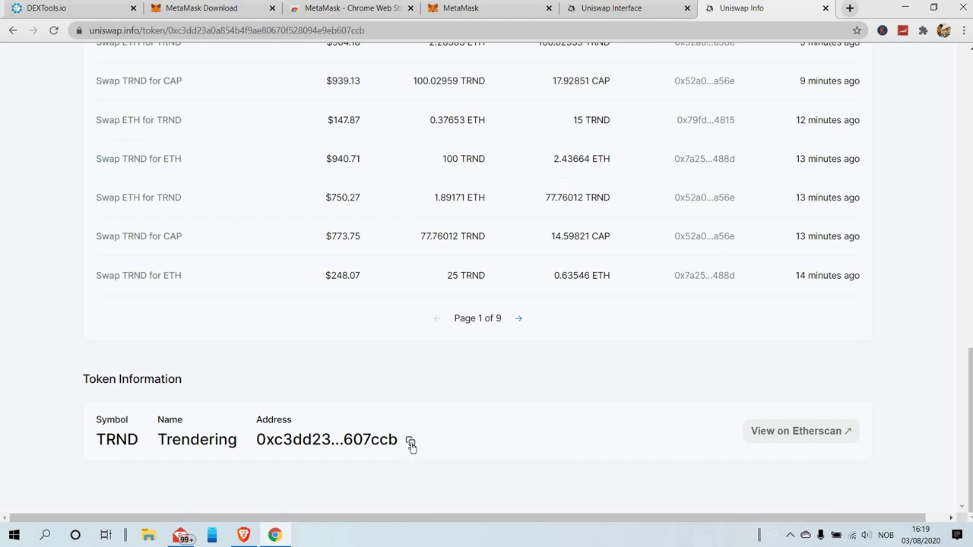
Step: Back in the Uniswap swap, import the TRND token by its pasted contract address
click(593, 15)
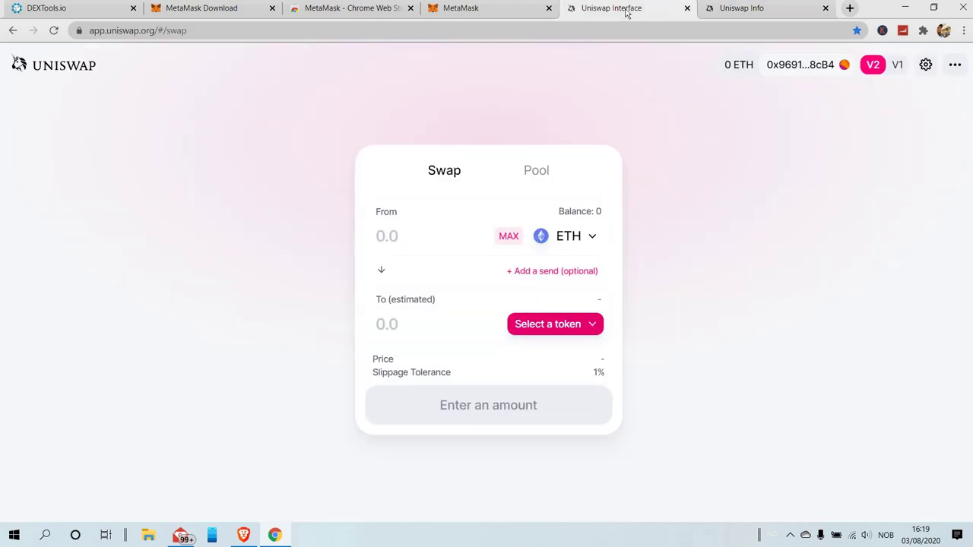
click(593, 327)
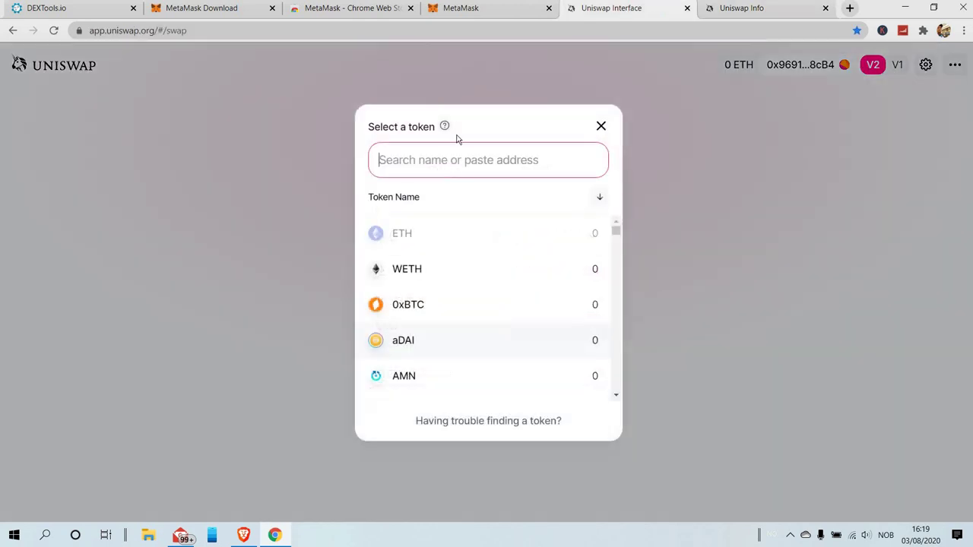
key(ctrl+v)
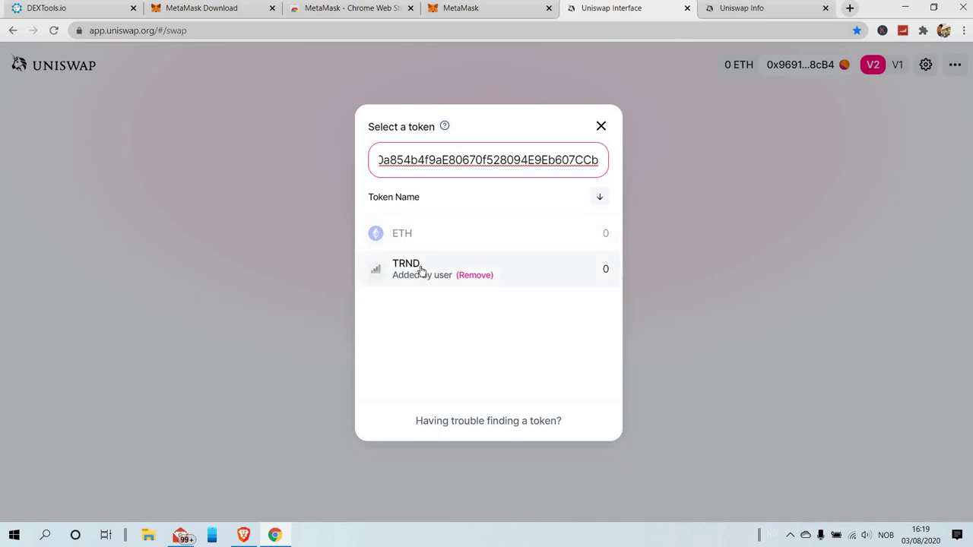
click(479, 276)
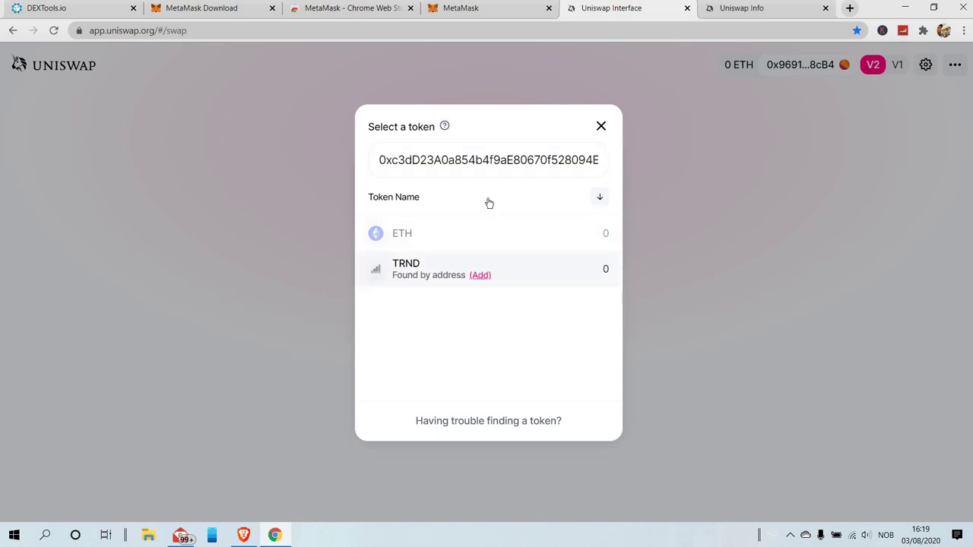
click(480, 275)
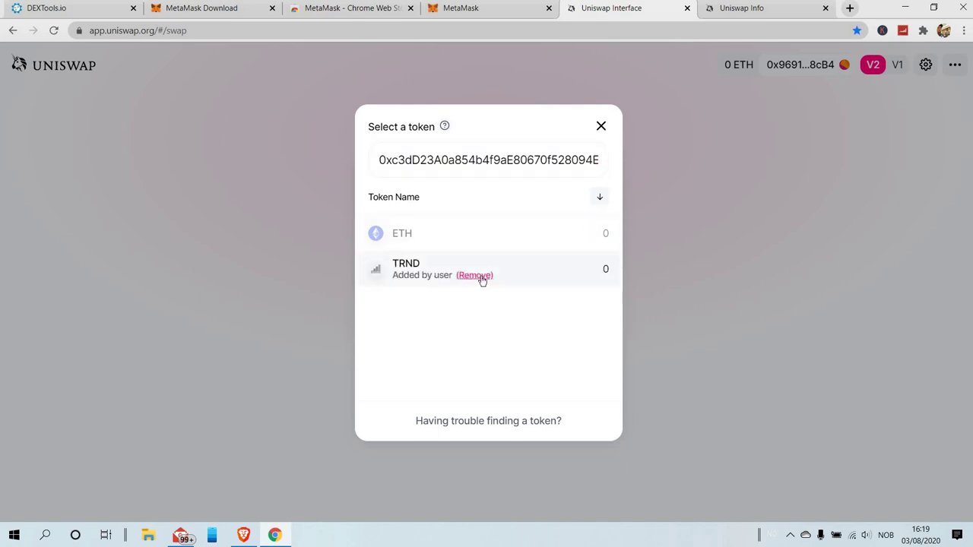
Step: Select TRND as the receive token and enter 0.5 ETH to swap
click(414, 275)
click(414, 237)
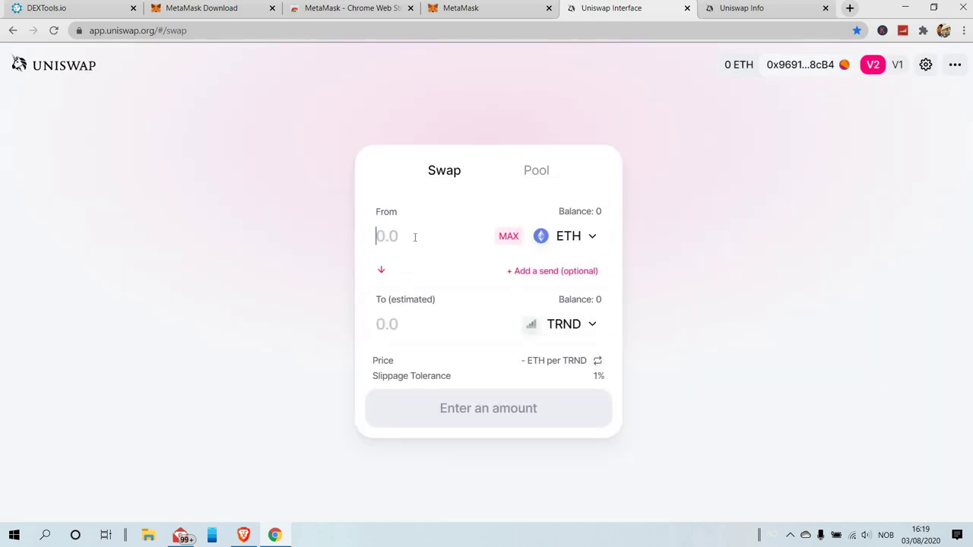
text(0.5)
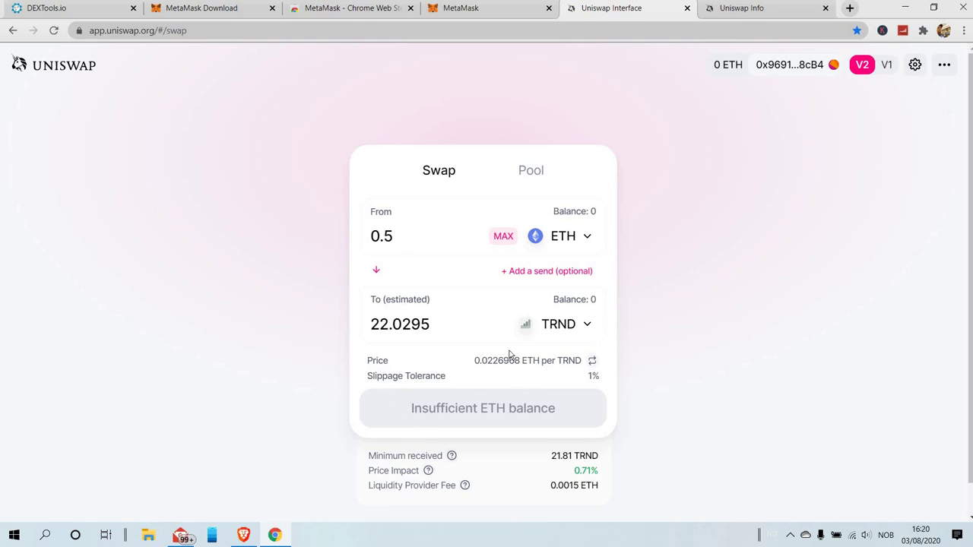
Step: In MetaMask, add TRND as a custom token from its pasted contract address, then return to Account 1
click(516, 11)
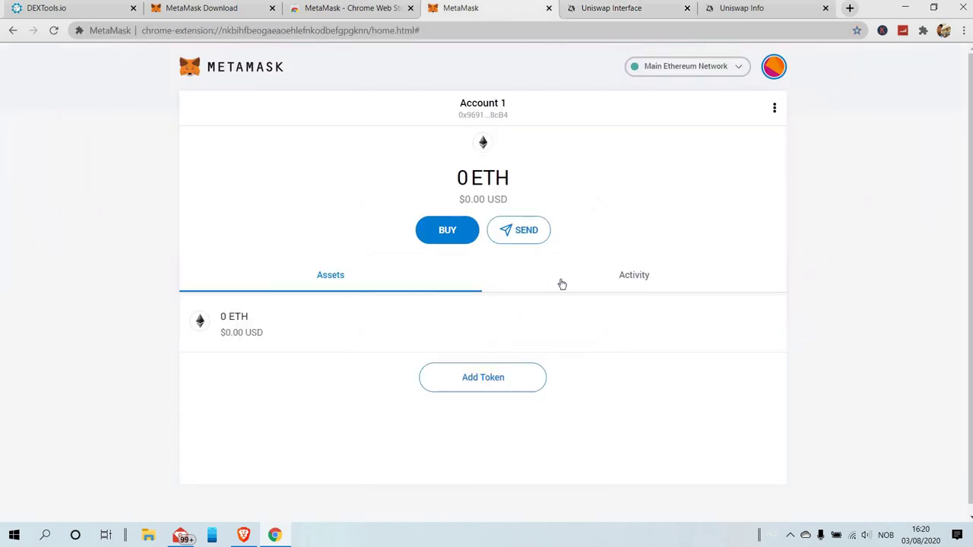
click(487, 378)
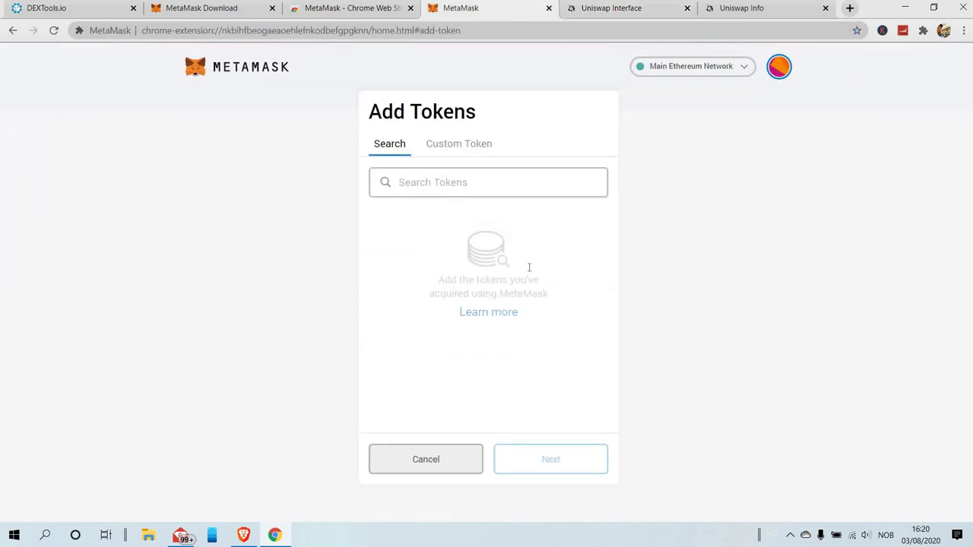
click(468, 150)
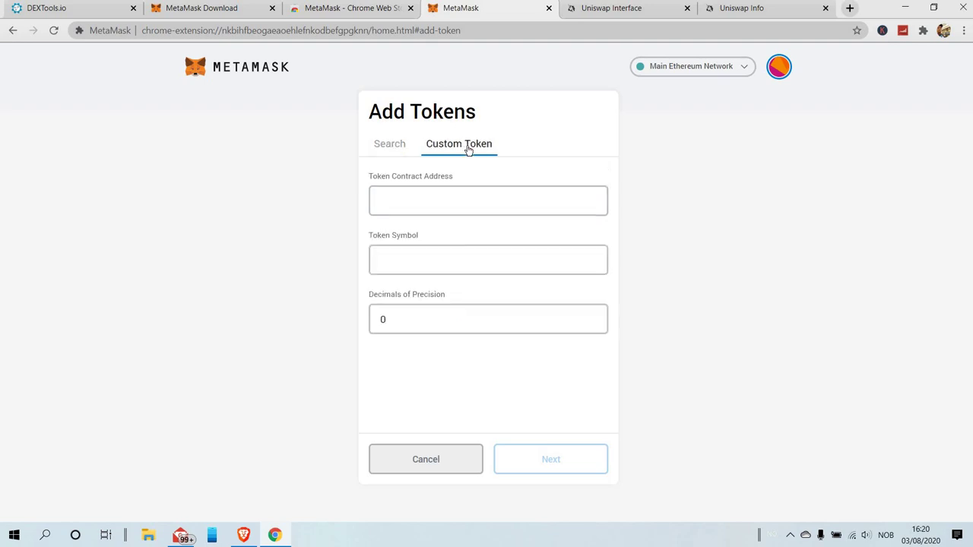
click(449, 200)
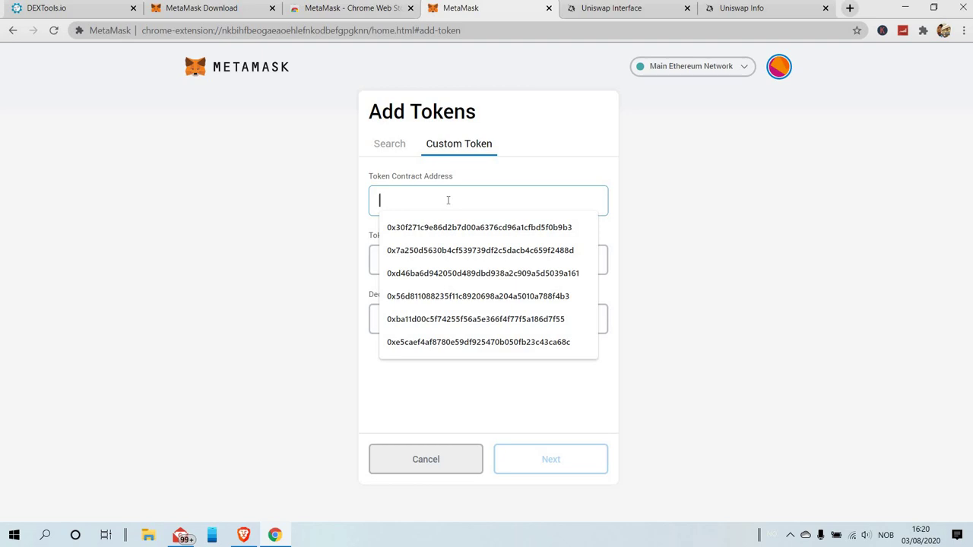
key(ctrl+v)
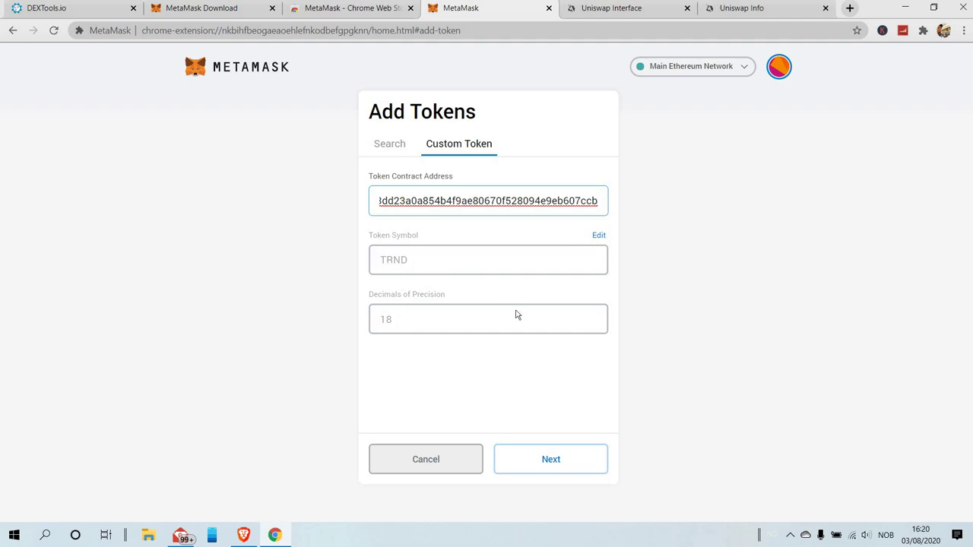
click(561, 461)
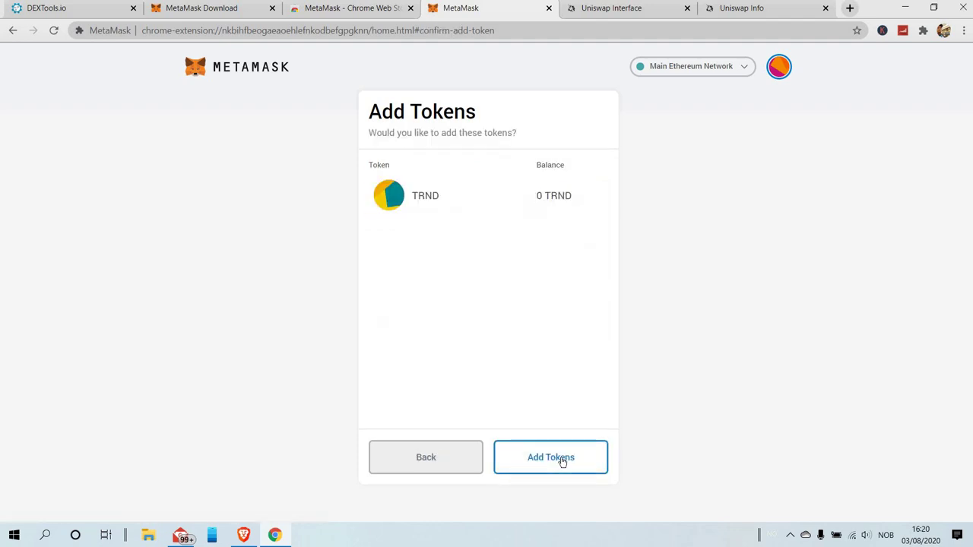
click(561, 460)
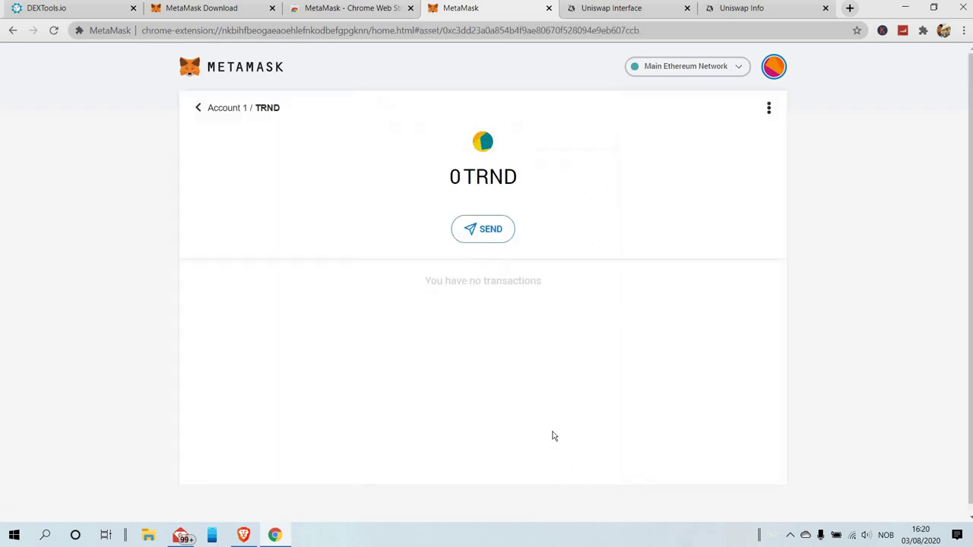
click(217, 110)
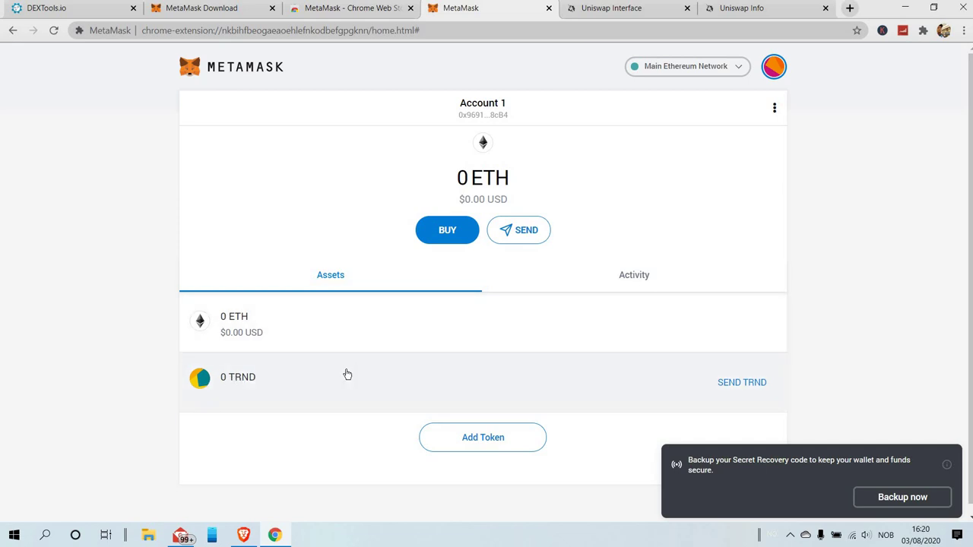
Step: Open Uniswap Info's ETH-TRND pair page past the safety alert, view Pair Information, then switch to DEXTools.io
click(760, 9)
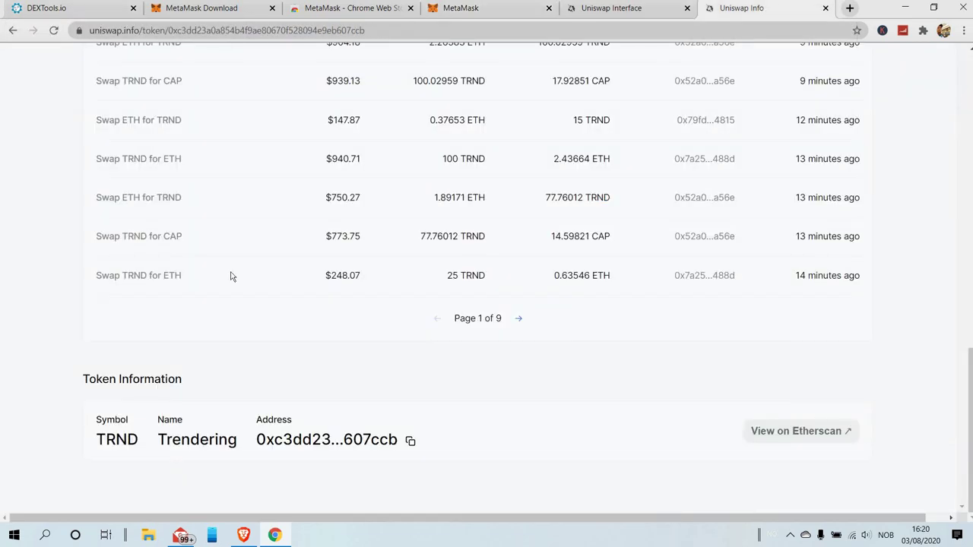
scroll(241, 330, up, 7)
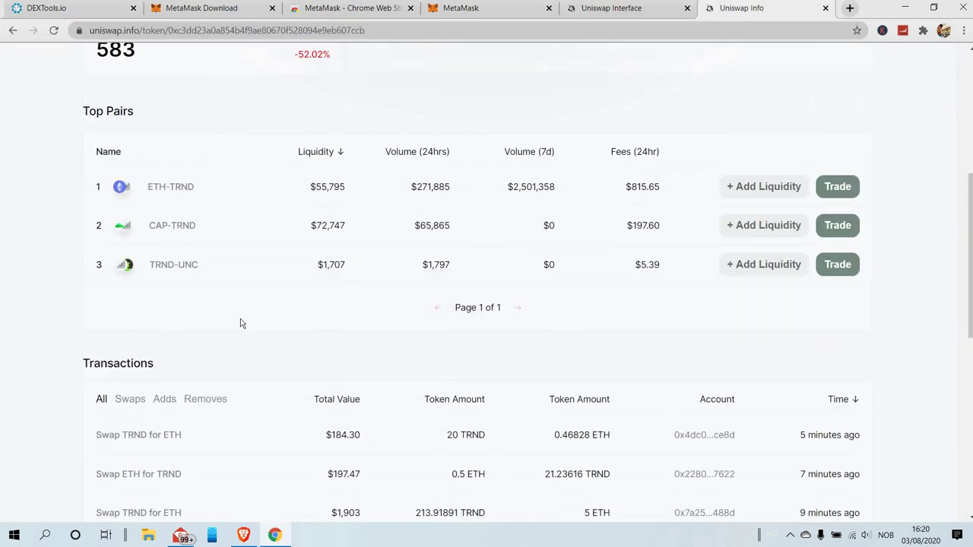
click(176, 189)
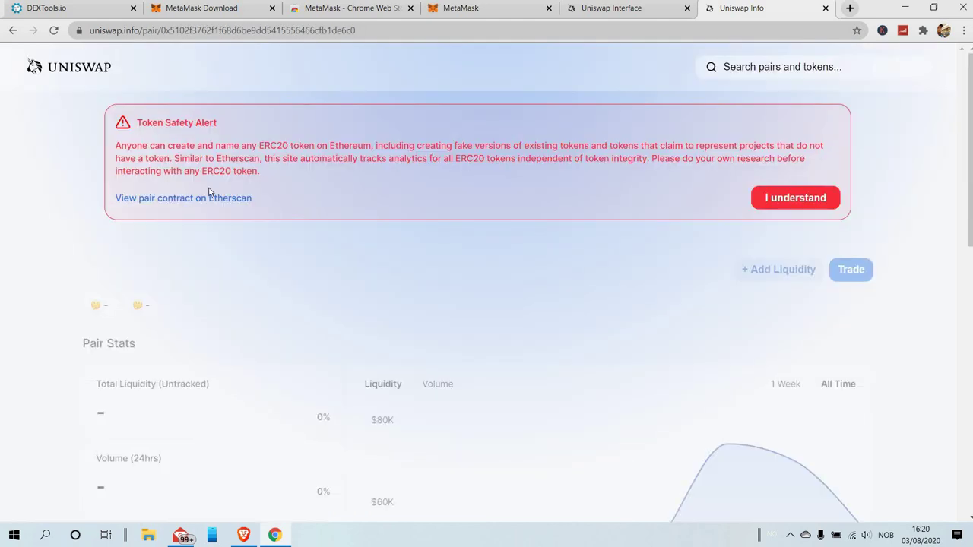
click(804, 196)
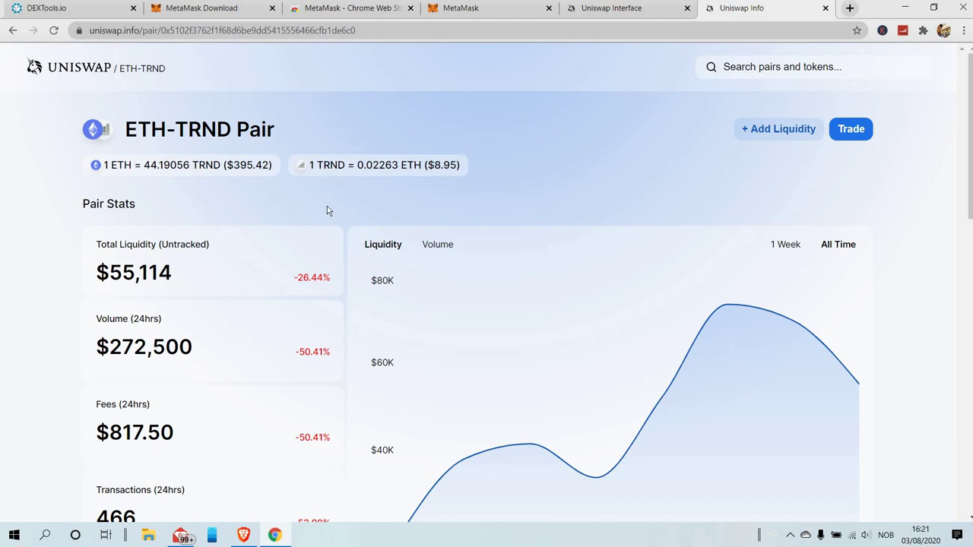
scroll(397, 192, down, 10)
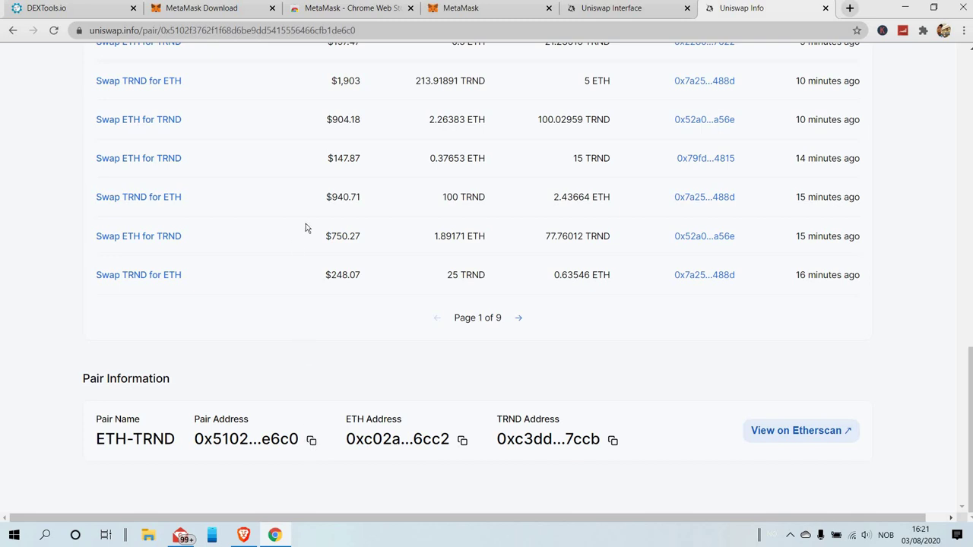
click(60, 9)
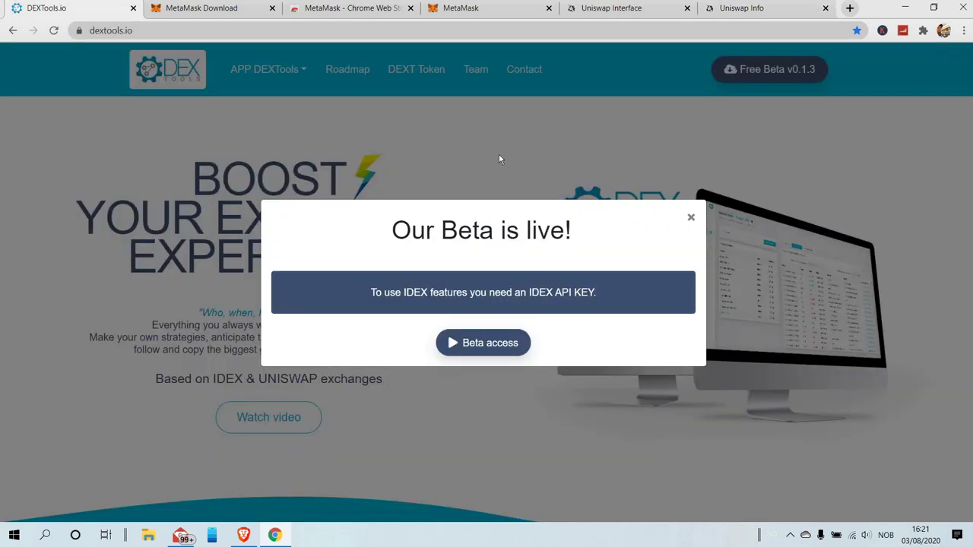
Step: Enter DEXTools beta on the UNISWAP V2 exchange and open the Pair Explorer
click(502, 348)
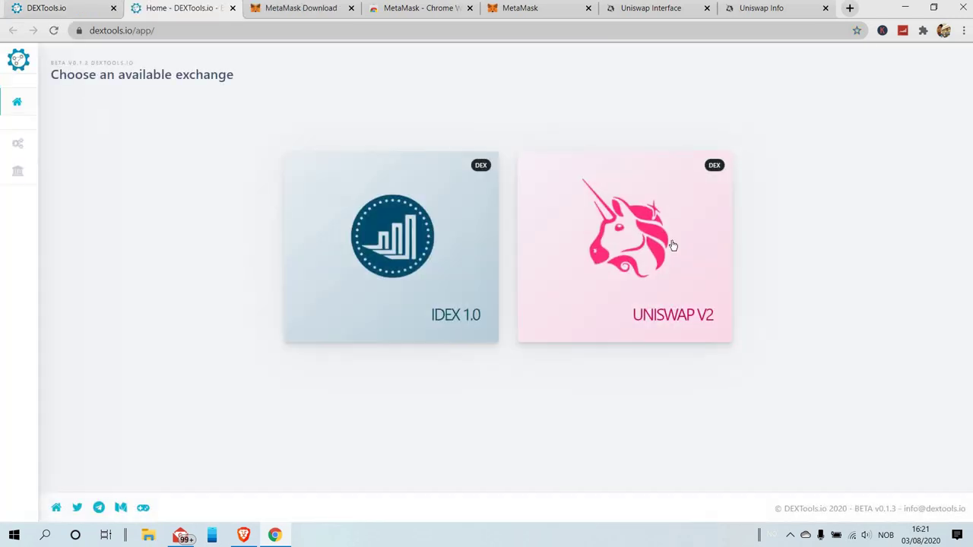
click(637, 210)
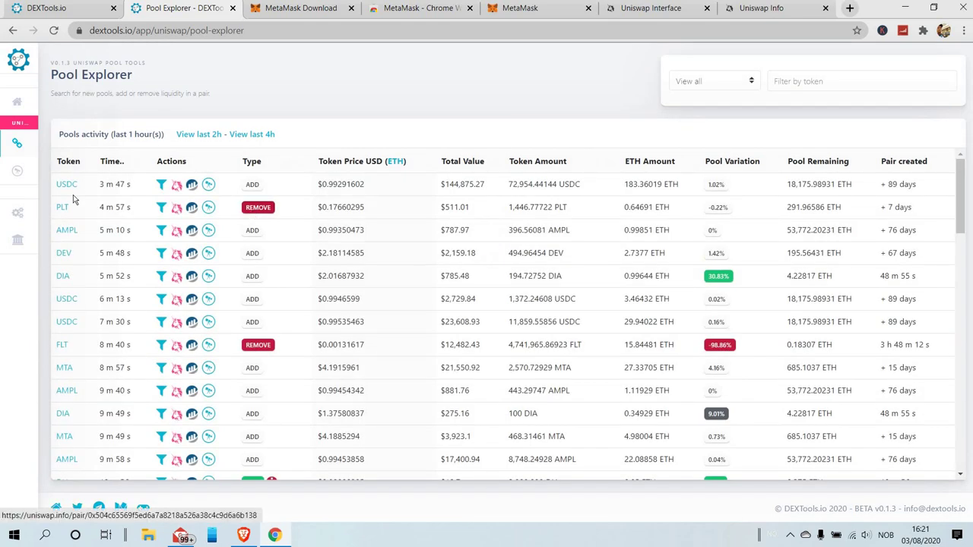
mouse_move(25, 175)
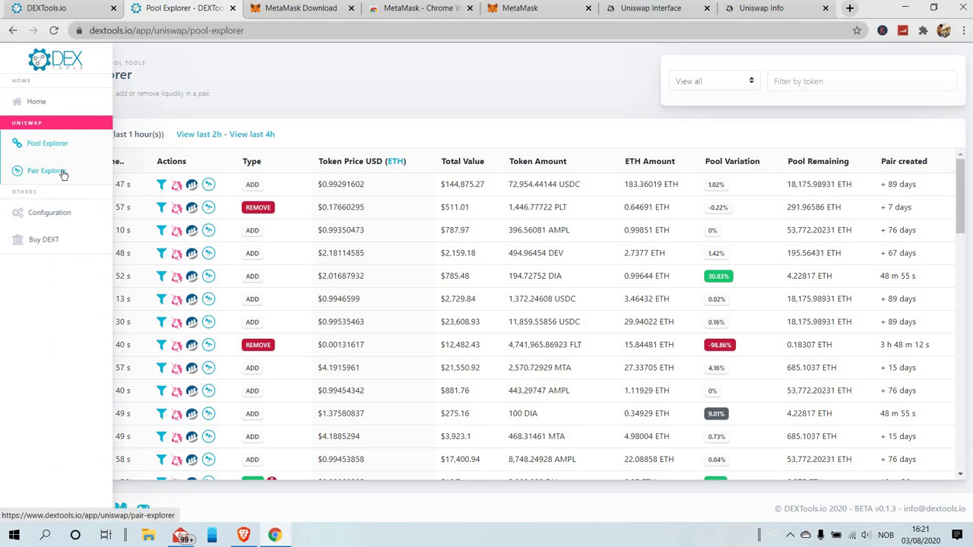
click(48, 171)
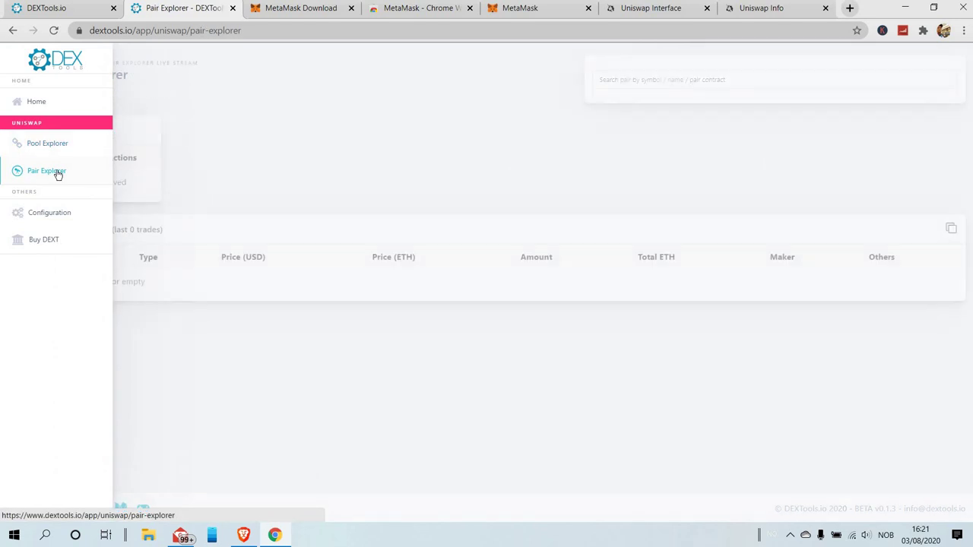
Step: Search the pasted ETH-TRND pair address and open the TRND - Trendering pair
click(635, 80)
key(ctrl+v)
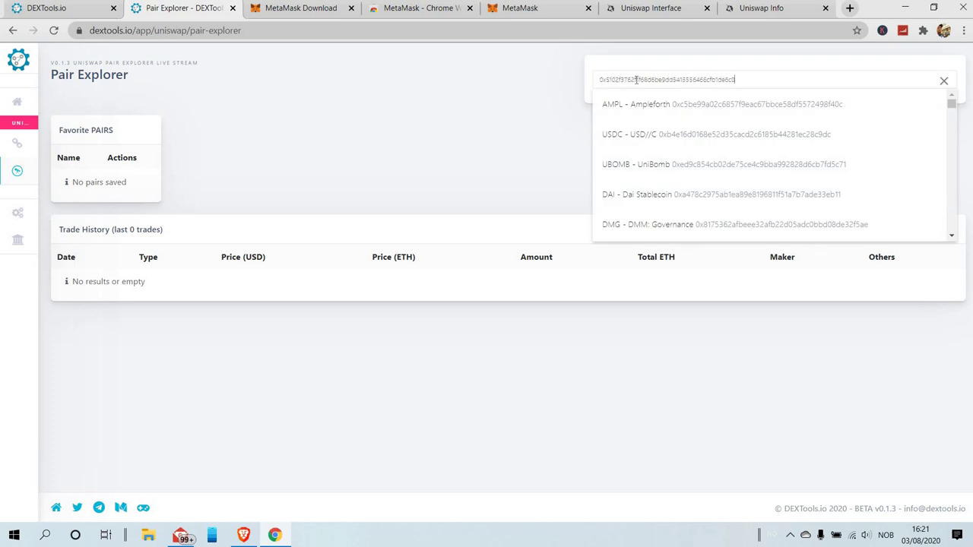
click(643, 105)
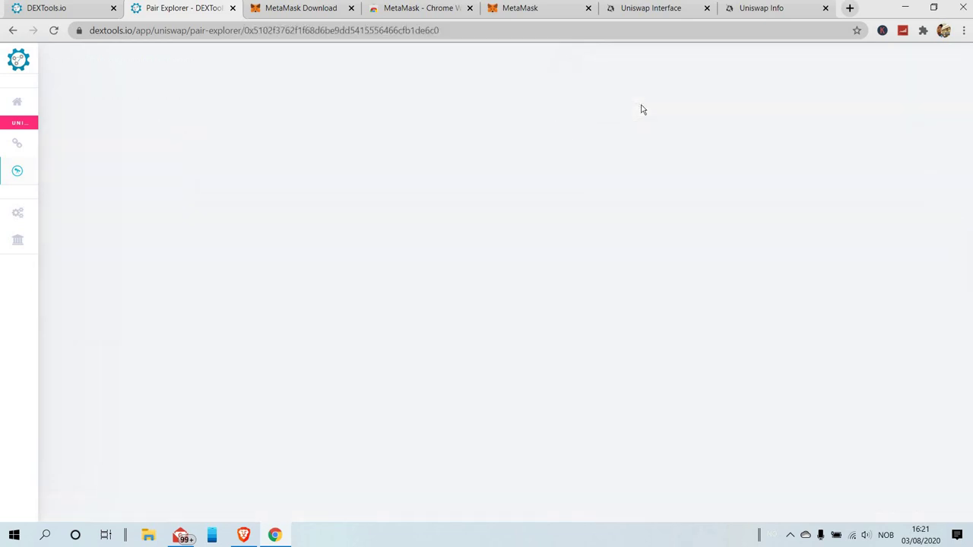